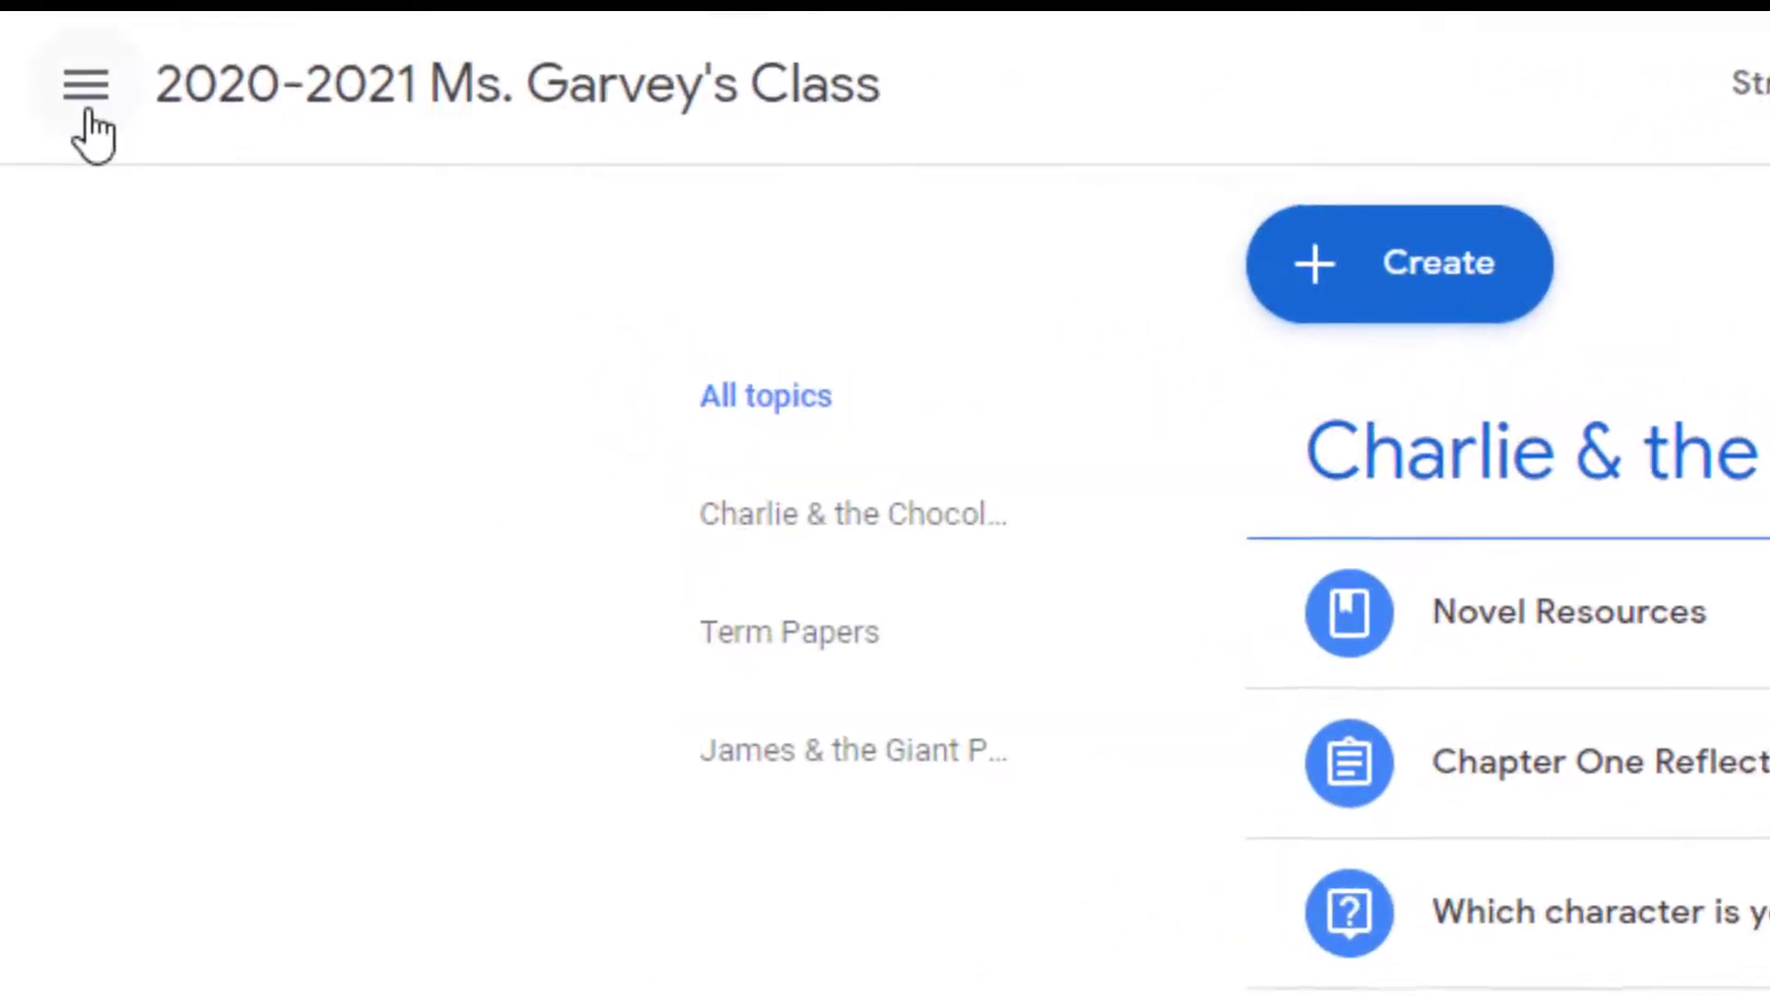
Show the Classes home grid and open the 2020-2021 class card's options menu.
{"action": "left_click", "coordinate": [85, 108]}
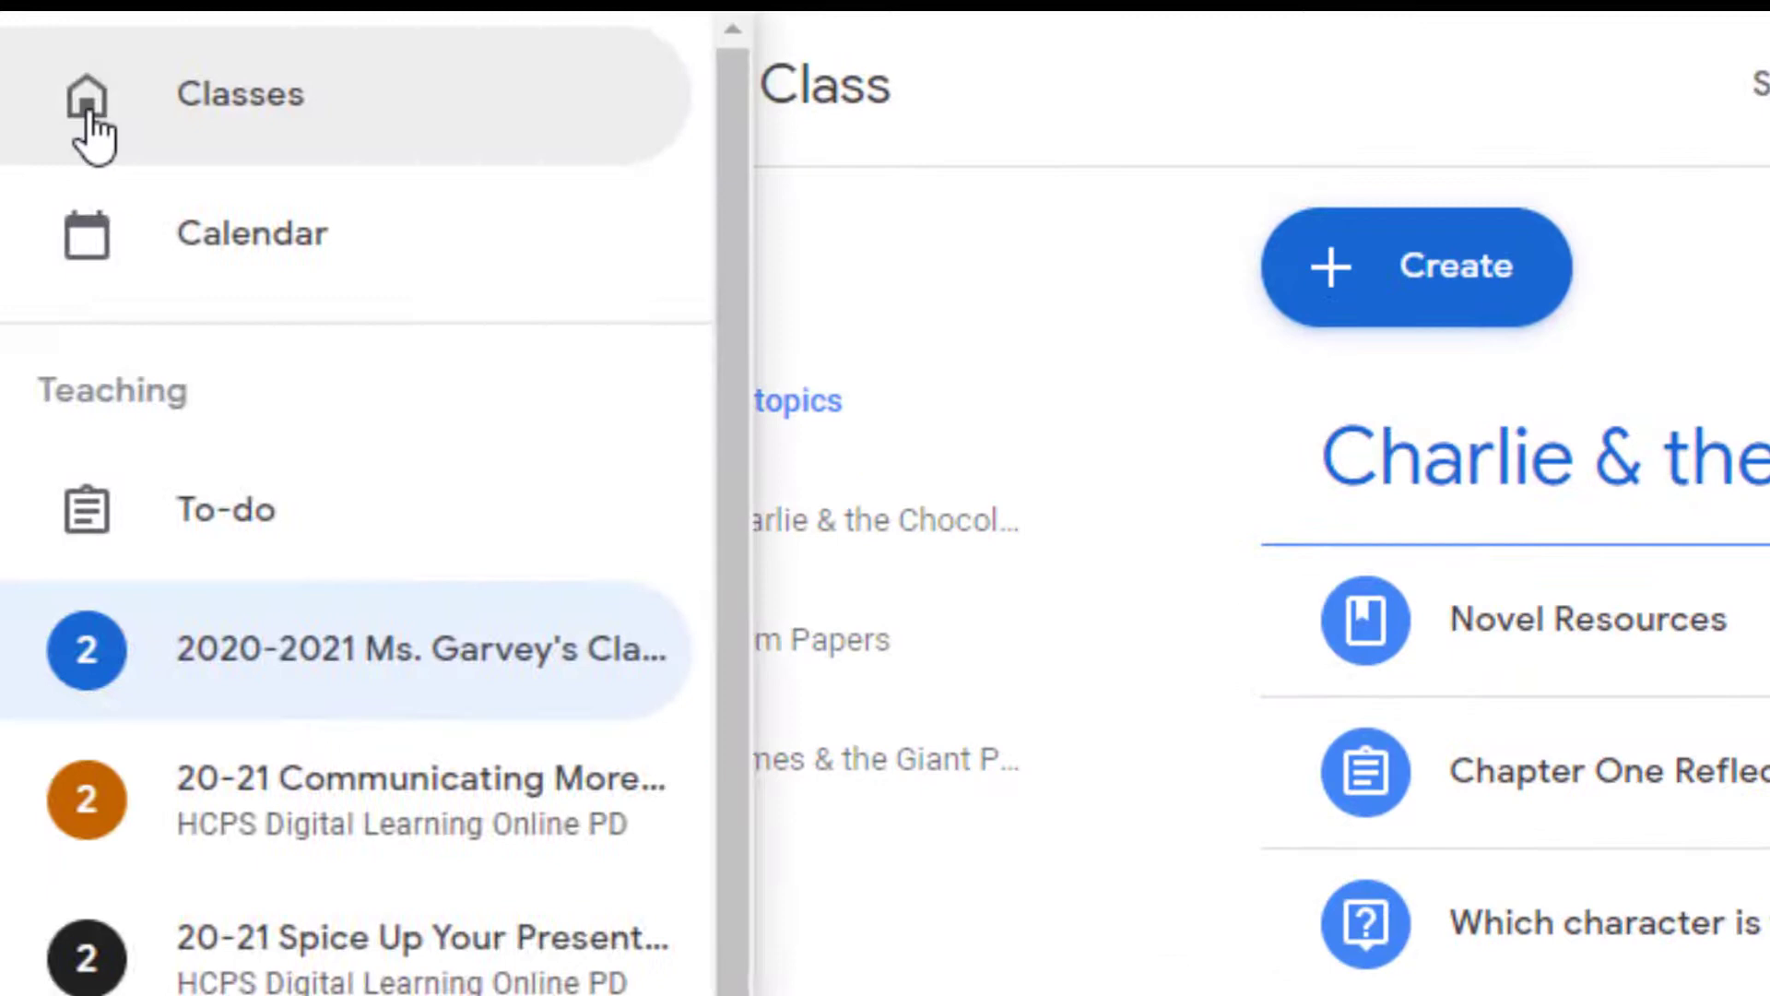
{"action": "left_click", "coordinate": [244, 100]}
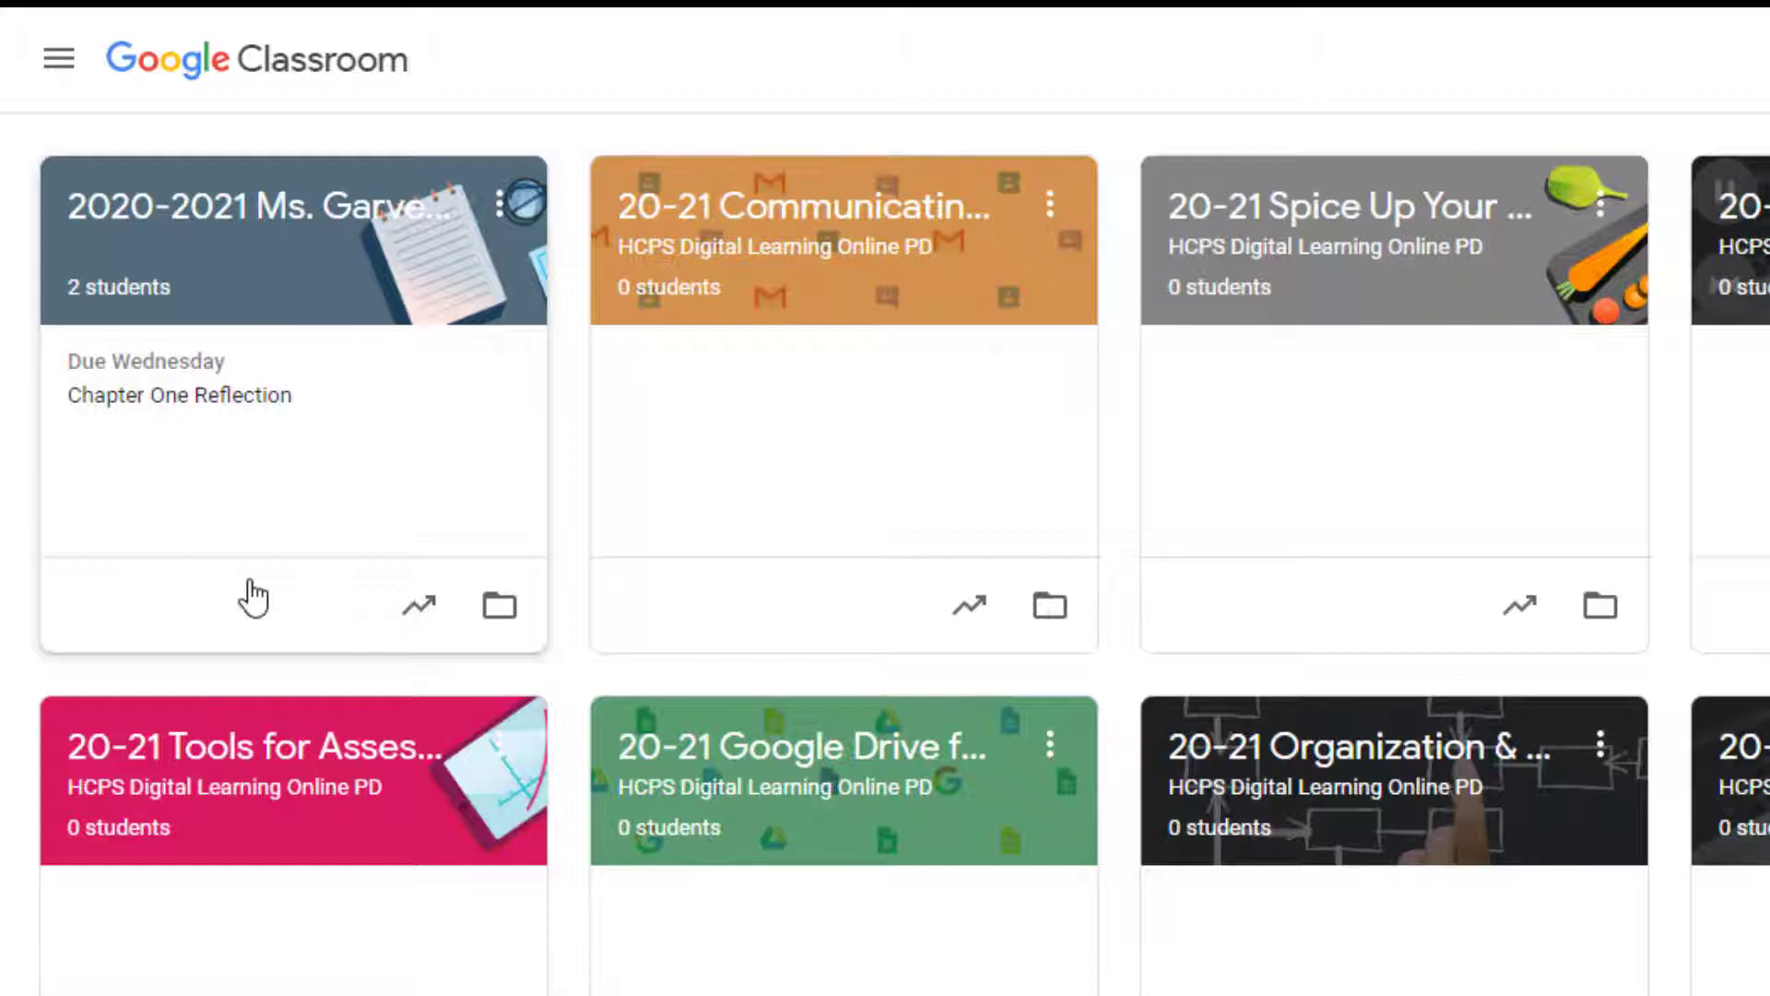
{"action": "left_click", "coordinate": [500, 207]}
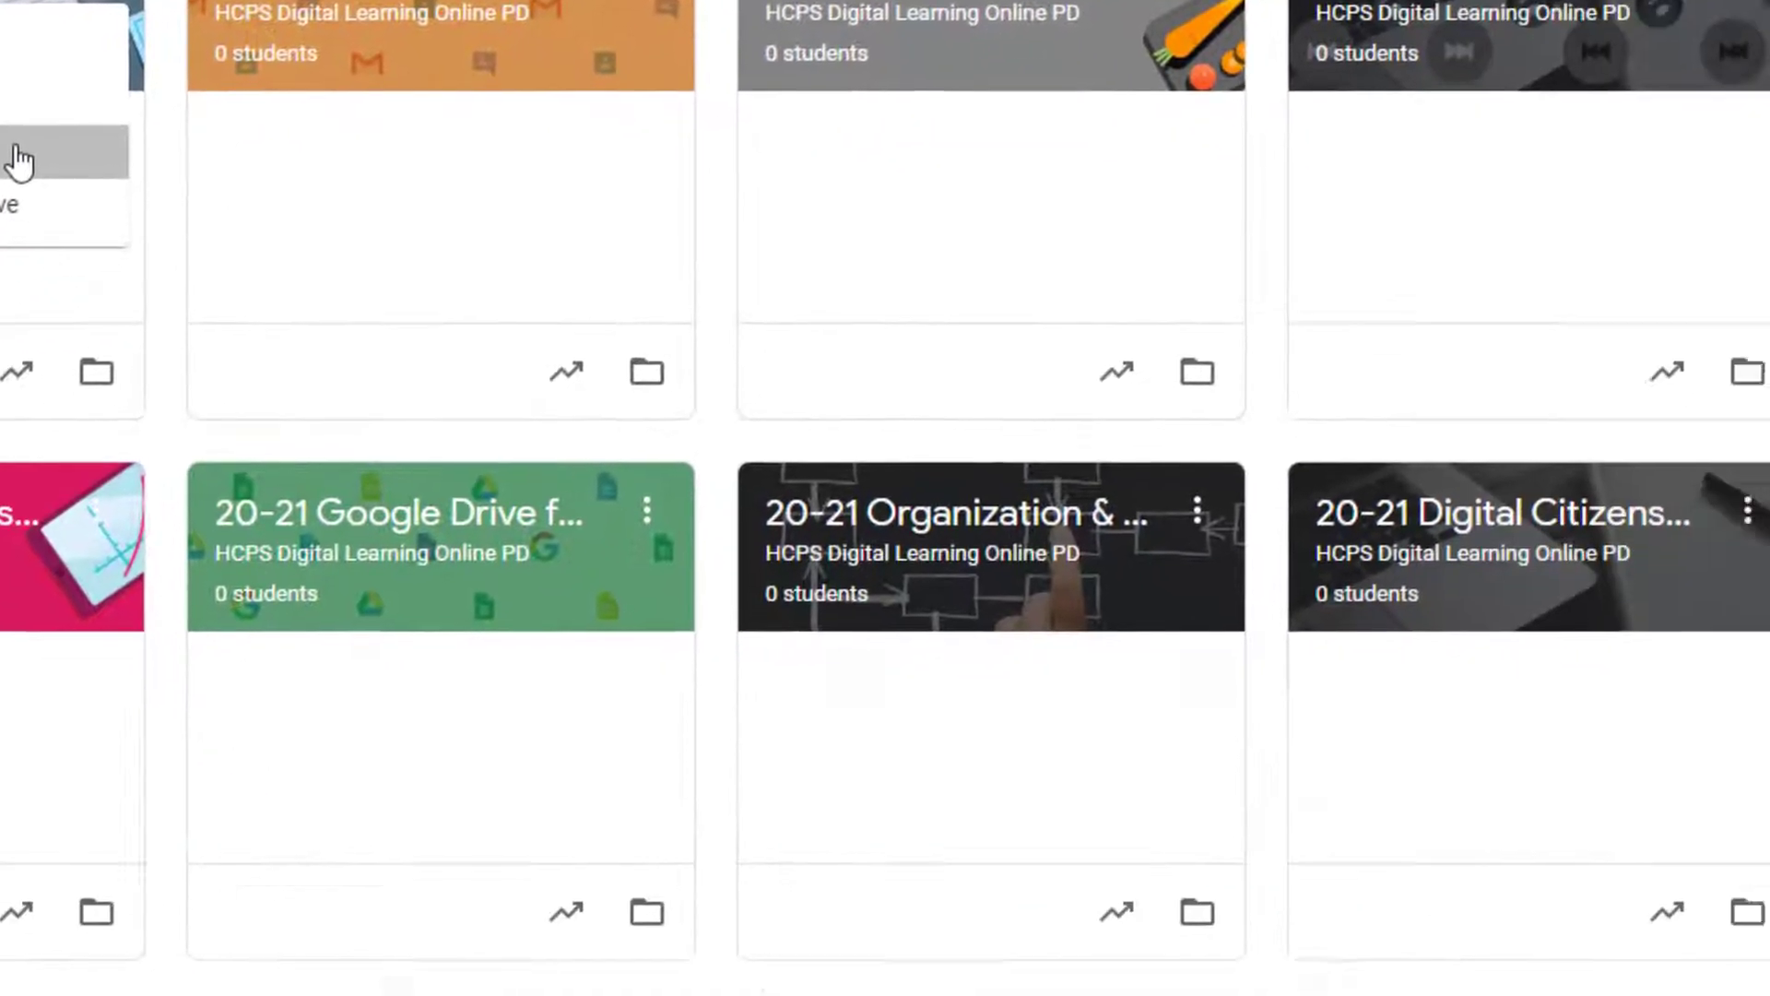
Copy the 2020-2021 class, removing 'Copy of' and changing the name's years to 2021-2022.
{"action": "left_click", "coordinate": [18, 163]}
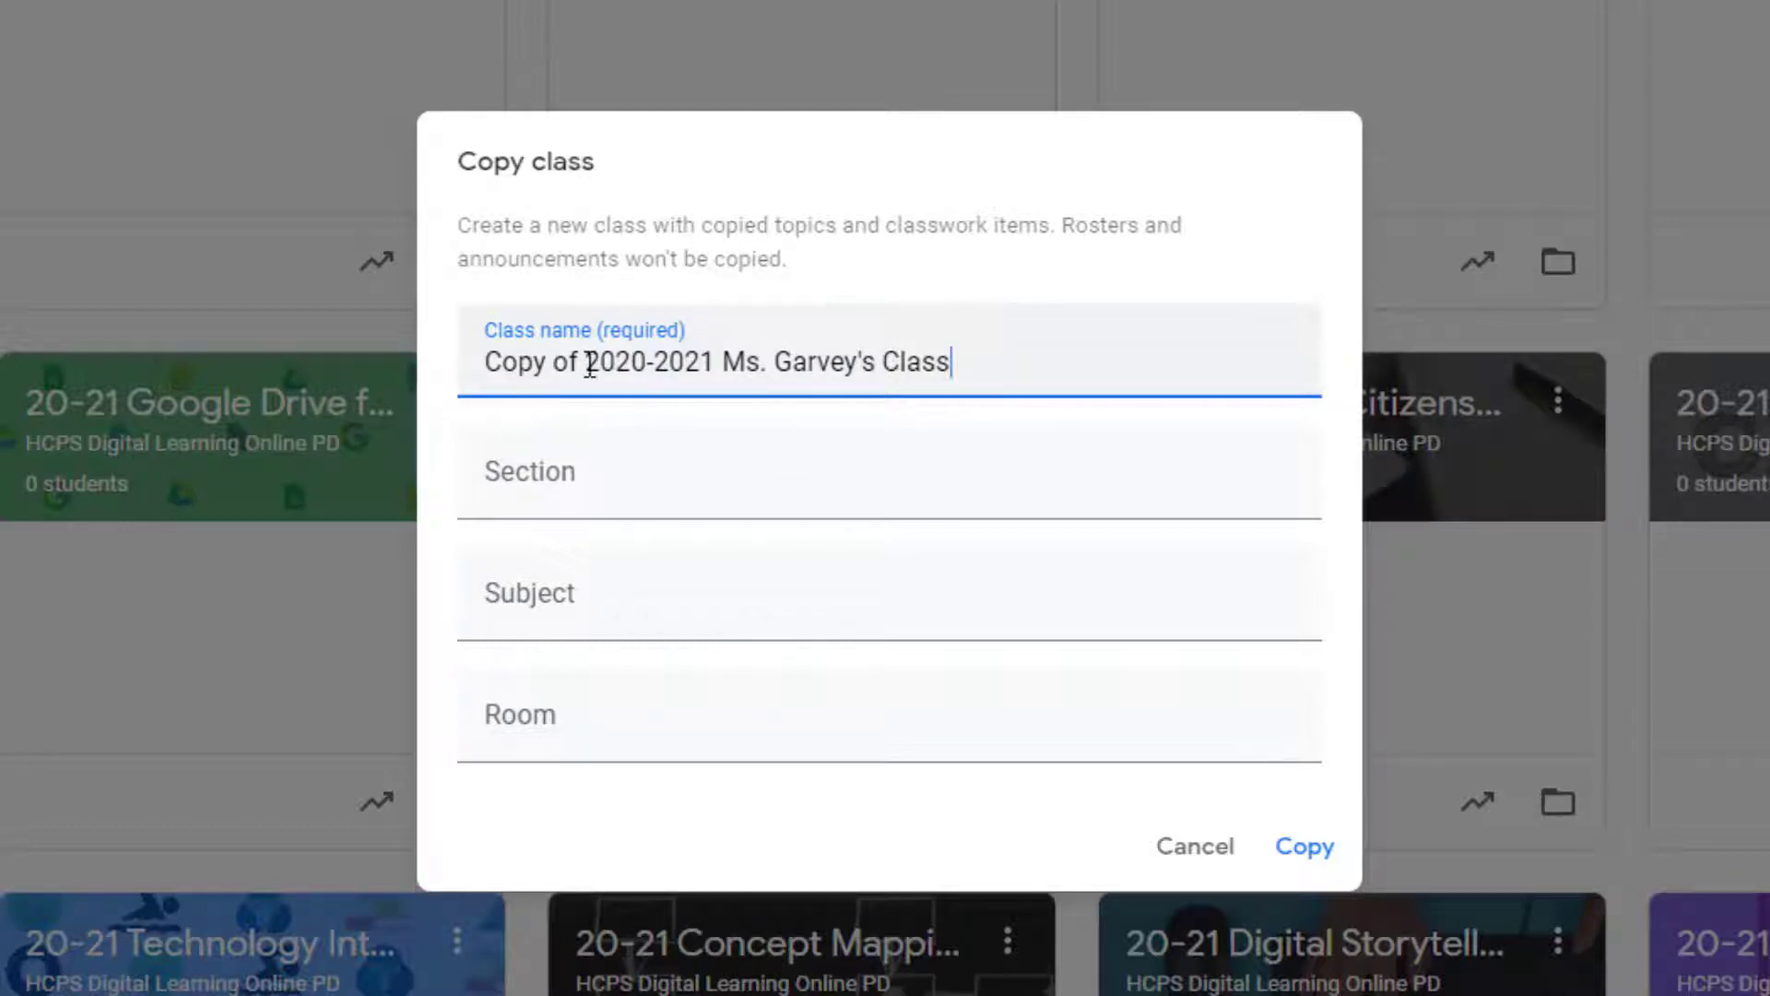
{"action": "mouse_move", "coordinate": [585, 361]}
{"action": "left_mouse_down"}
{"action": "mouse_move", "coordinate": [464, 374]}
{"action": "mouse_move", "coordinate": [601, 367]}
{"action": "left_mouse_up"}
{"action": "key", "text": "BackSpace"}
{"action": "type", "text": "1-"}
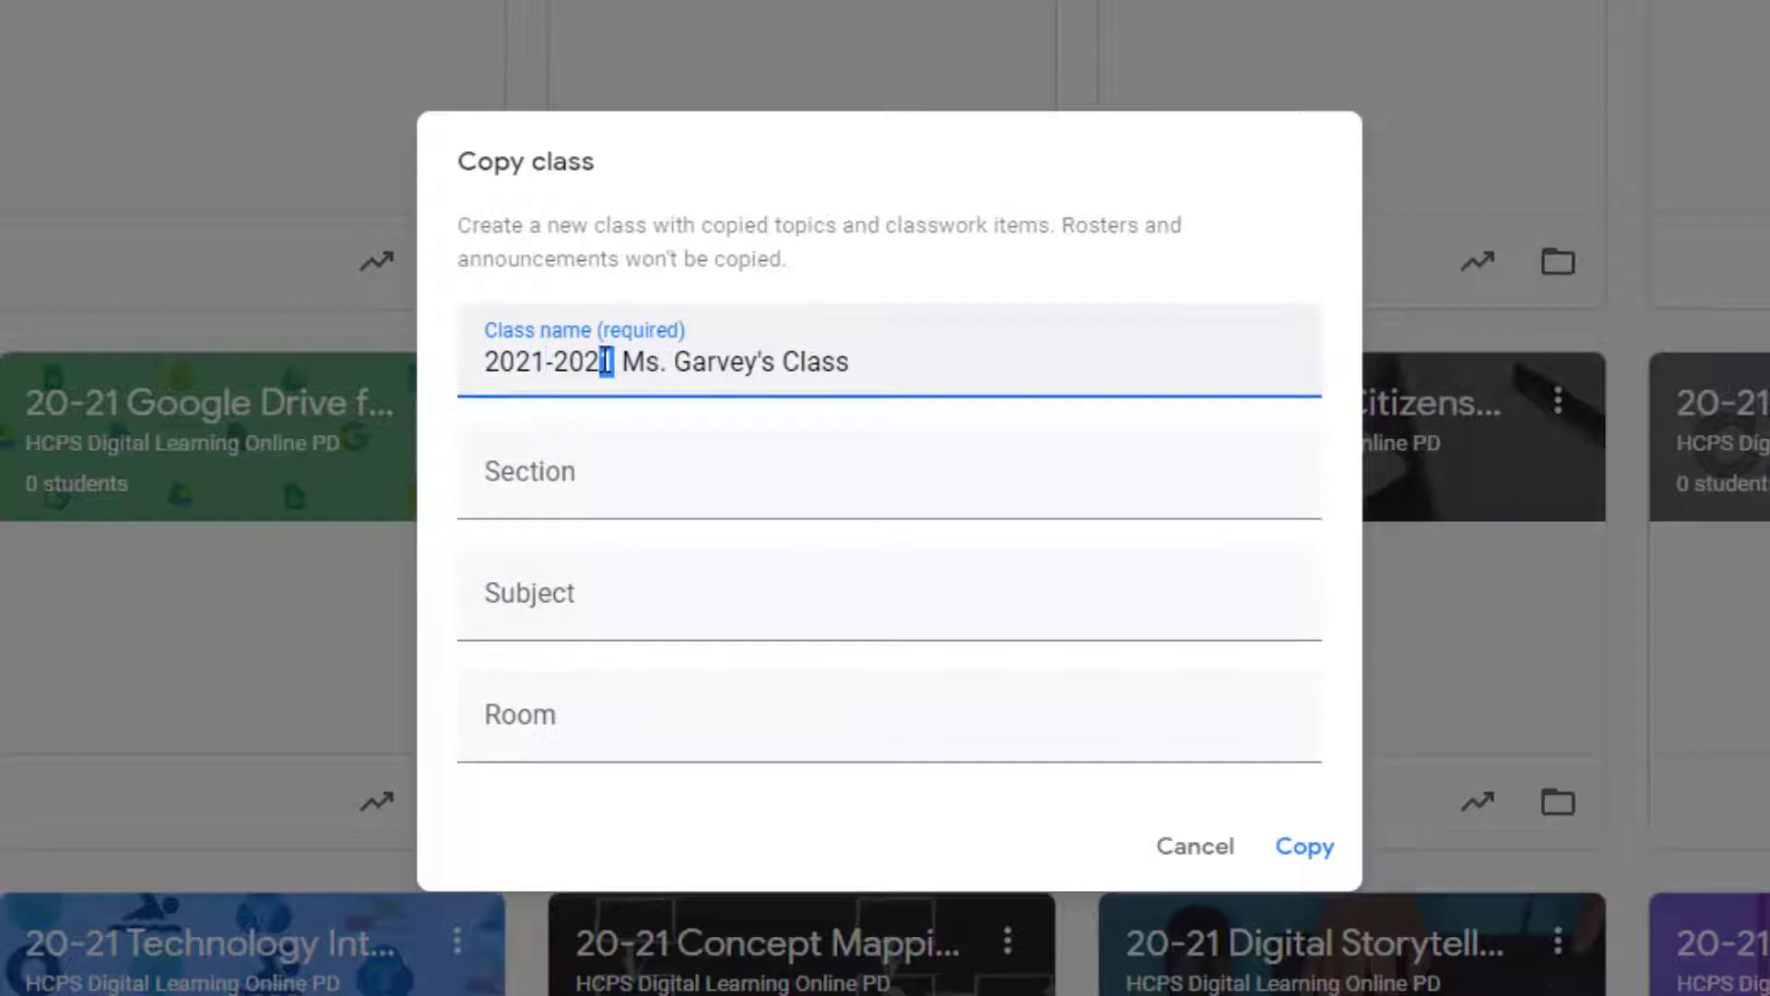
{"action": "type", "text": "2"}
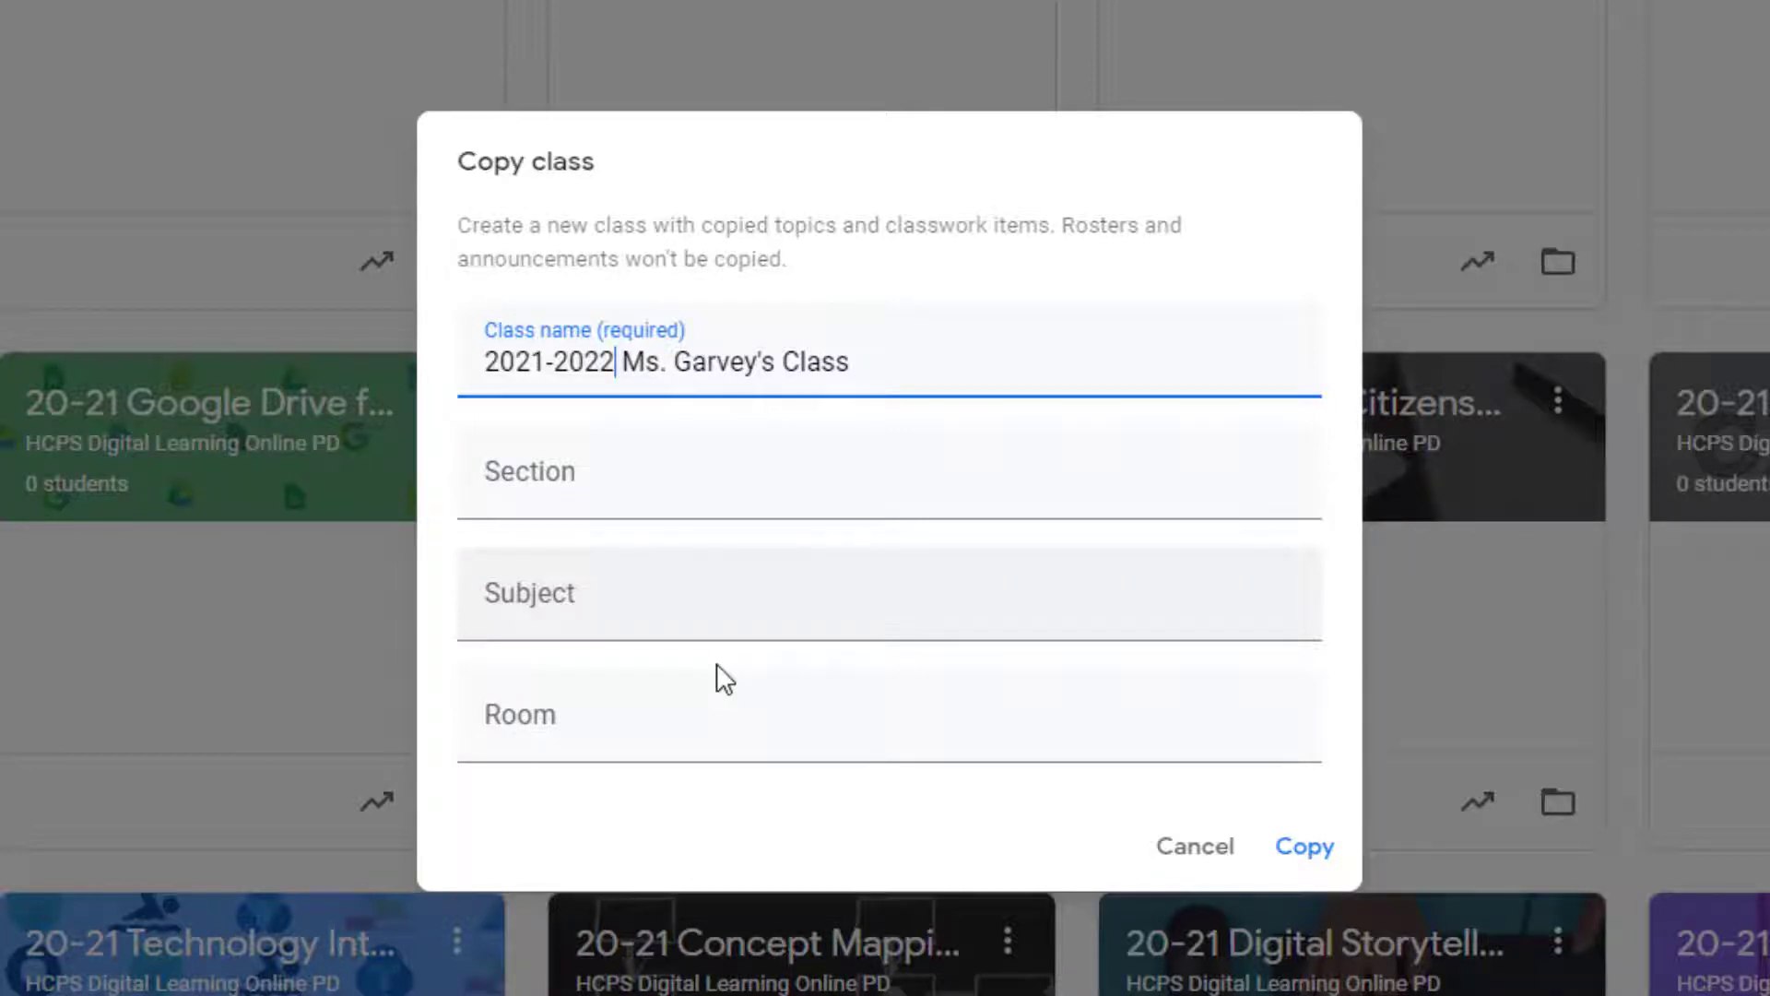
Confirm the copy so a 2021-2022 Ms. Garvey's Class card appears with 0 students.
{"action": "left_click", "coordinate": [1303, 849]}
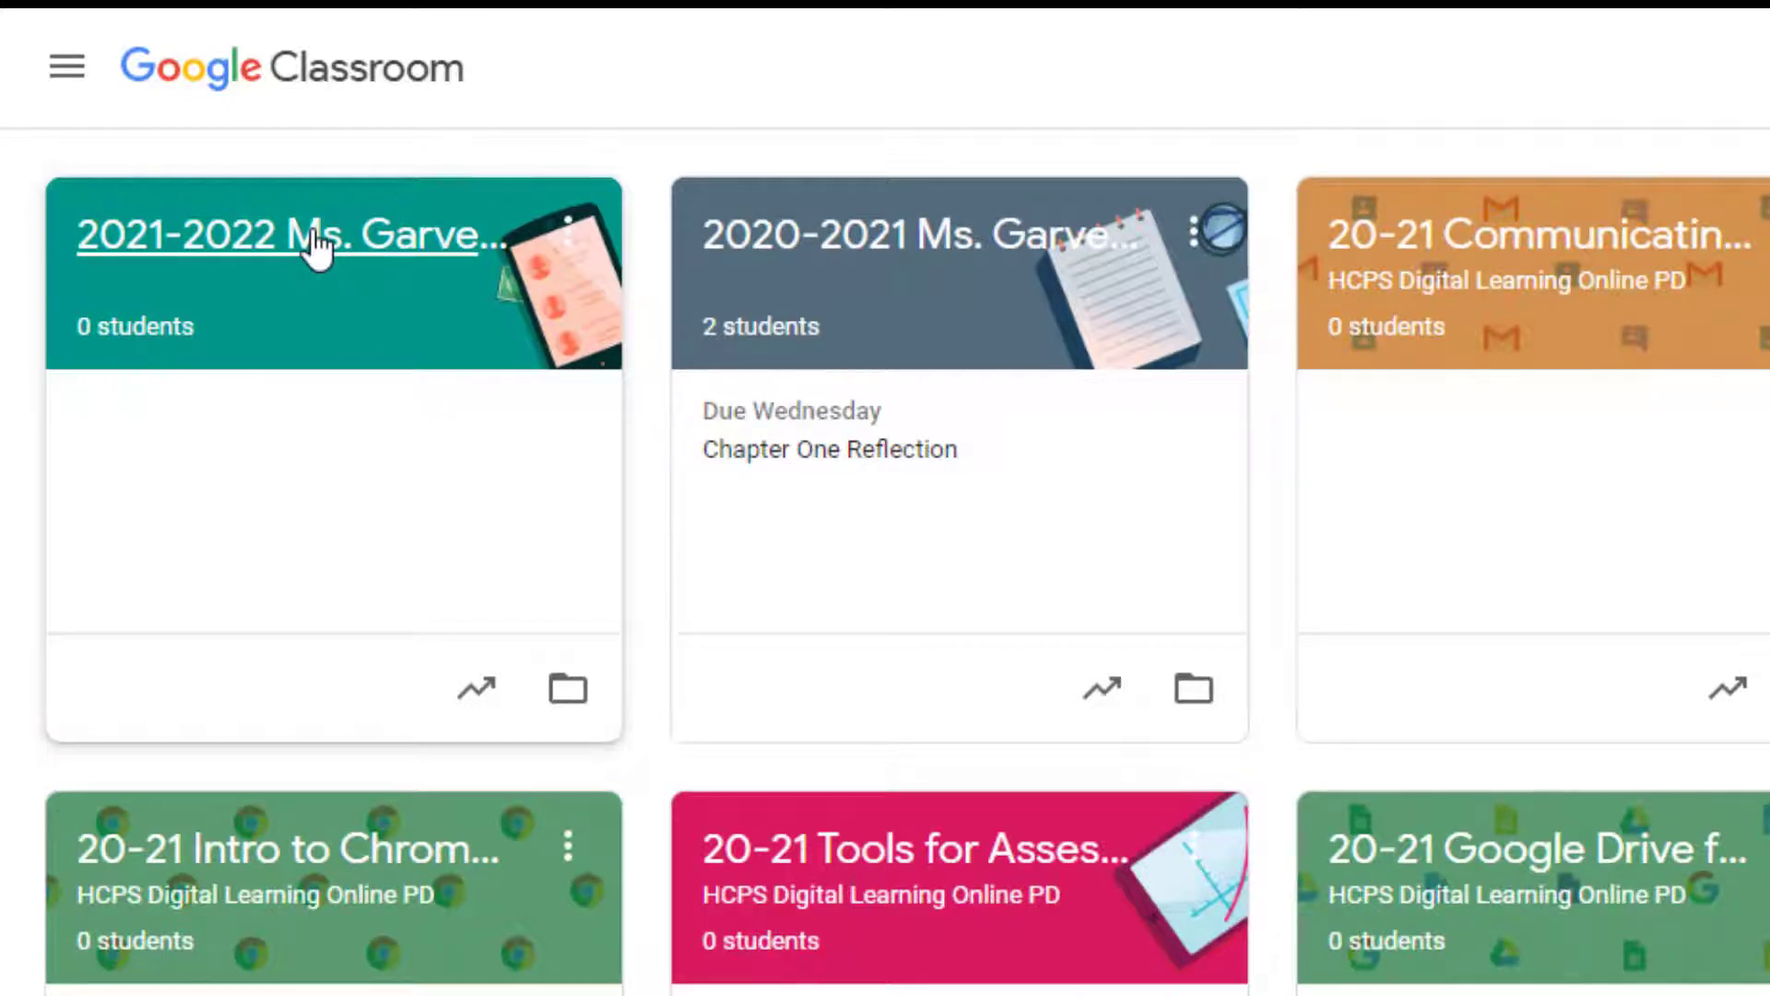
Open the 2021-2022 Ms. Garvey's Class and view its Classwork of draft topics and posts.
{"action": "left_click", "coordinate": [313, 241]}
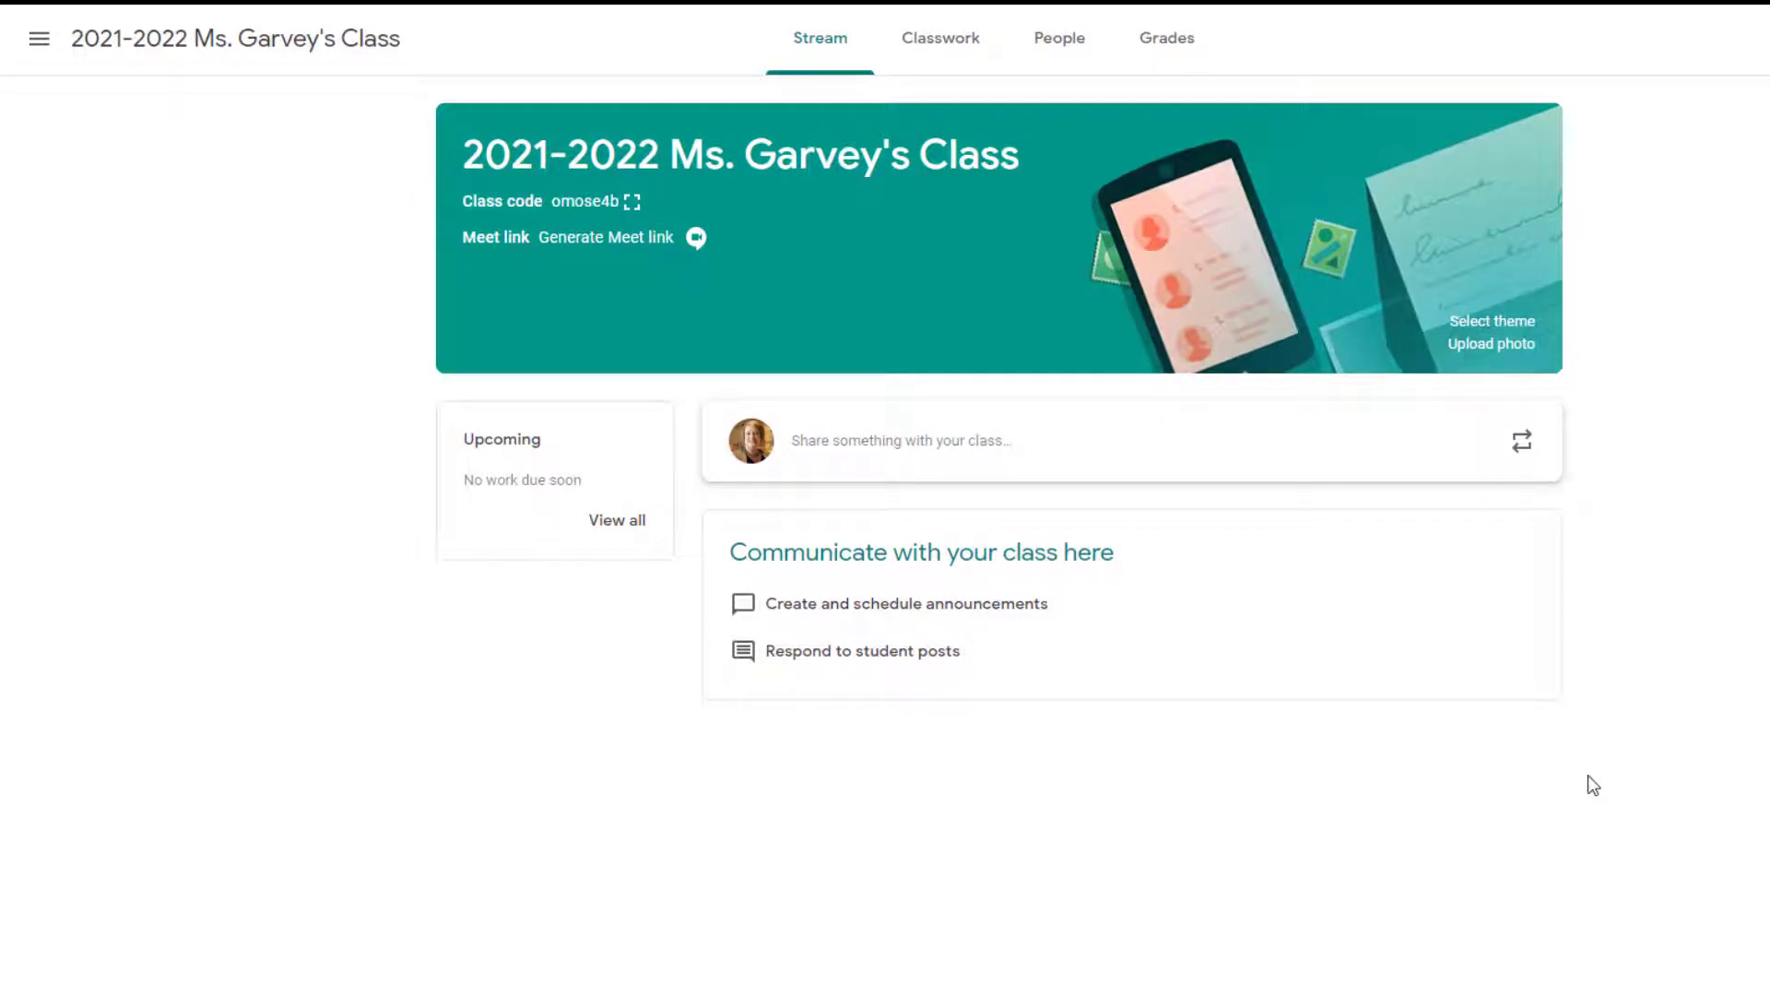
{"action": "left_click", "coordinate": [962, 58]}
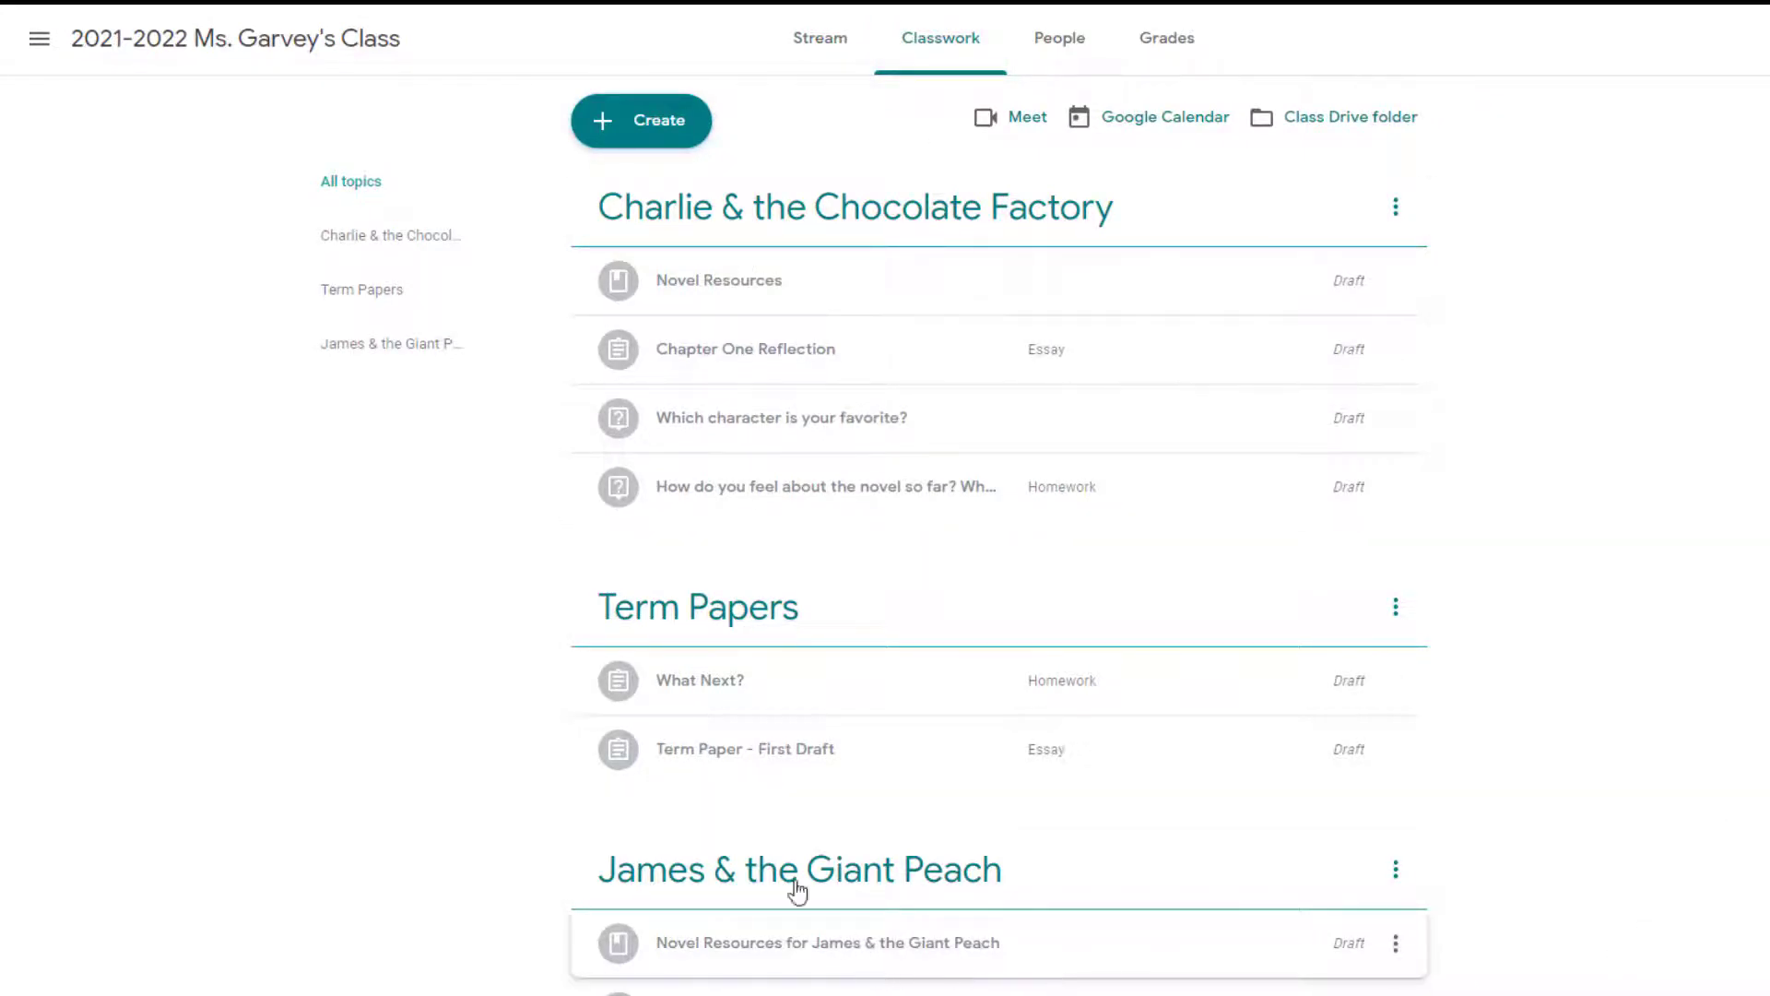
{"action": "mouse_move", "coordinate": [883, 951]}
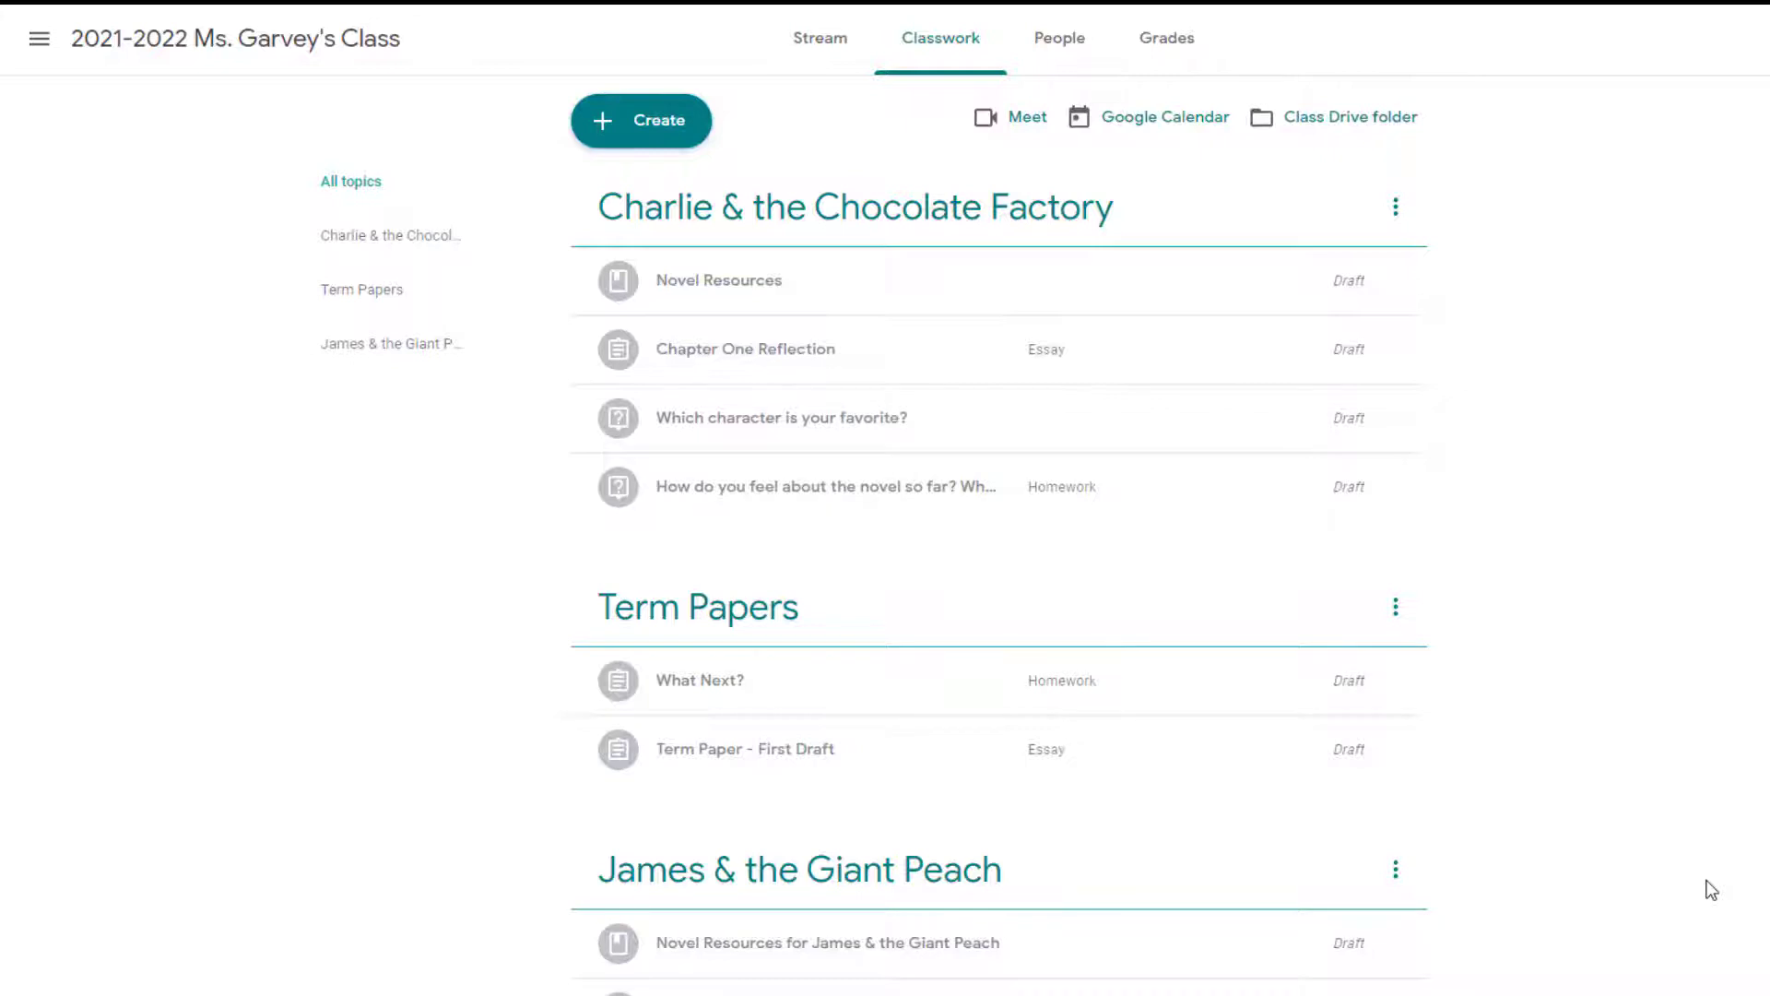
{"action": "left_click", "coordinate": [884, 955]}
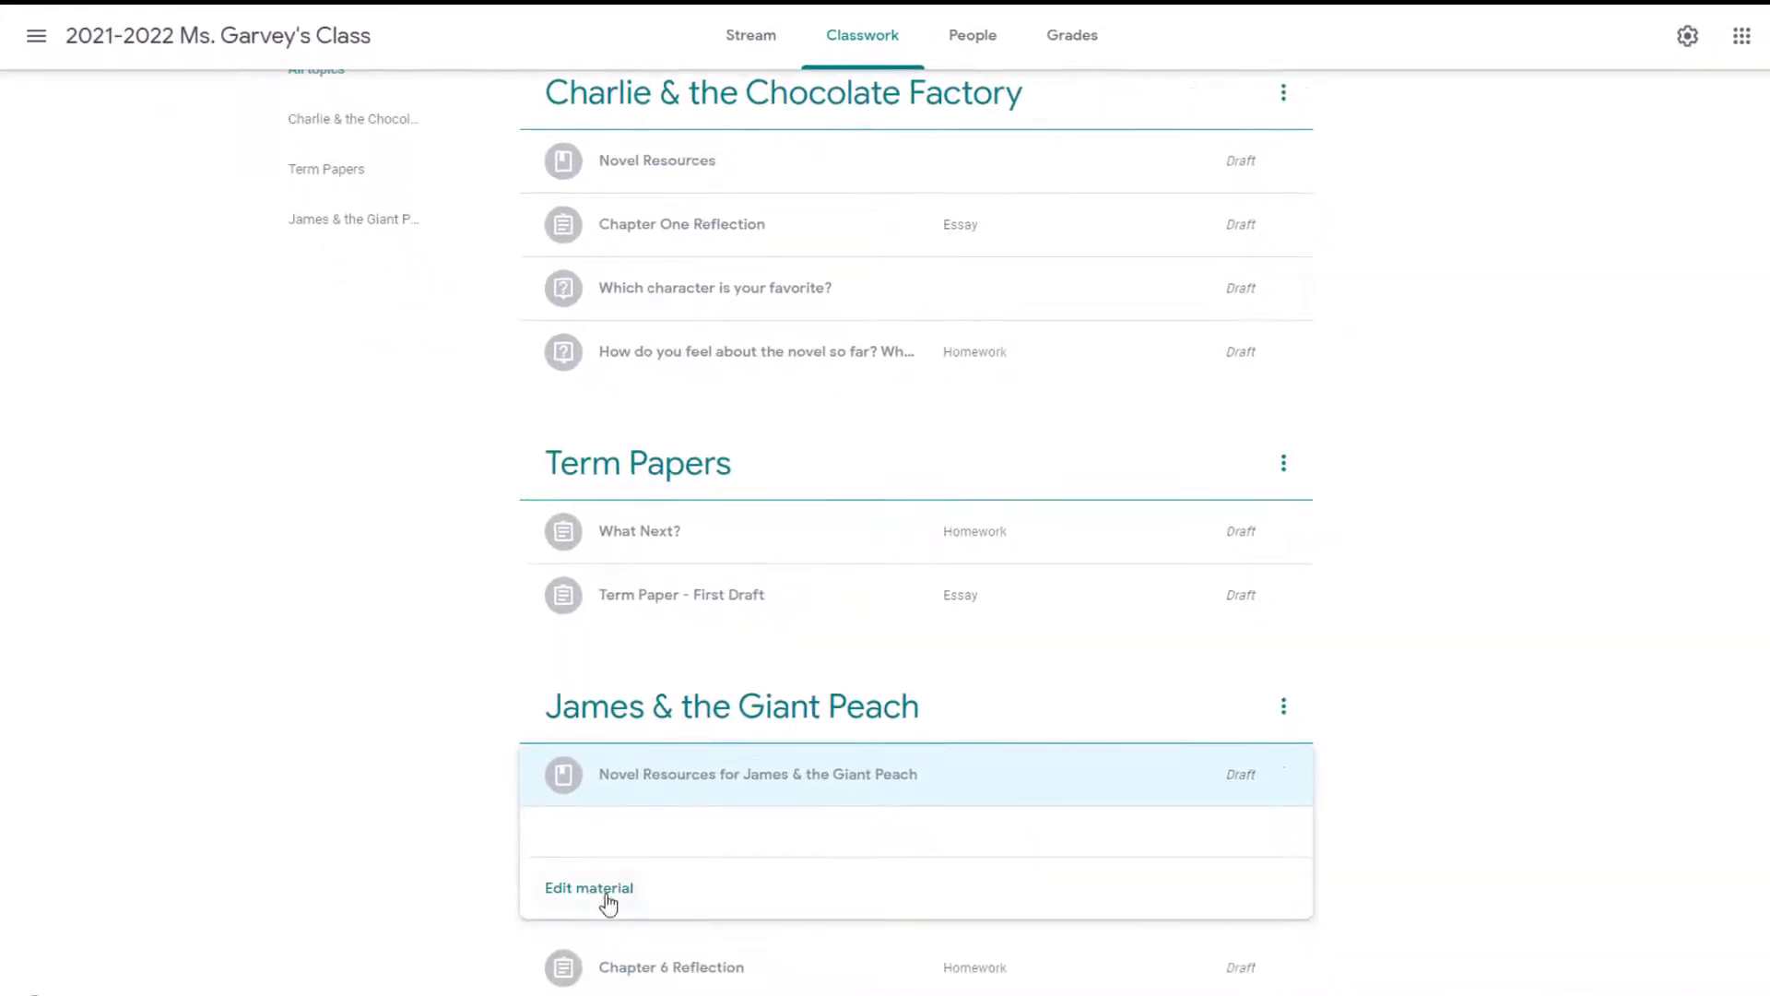
{"action": "left_click", "coordinate": [606, 894]}
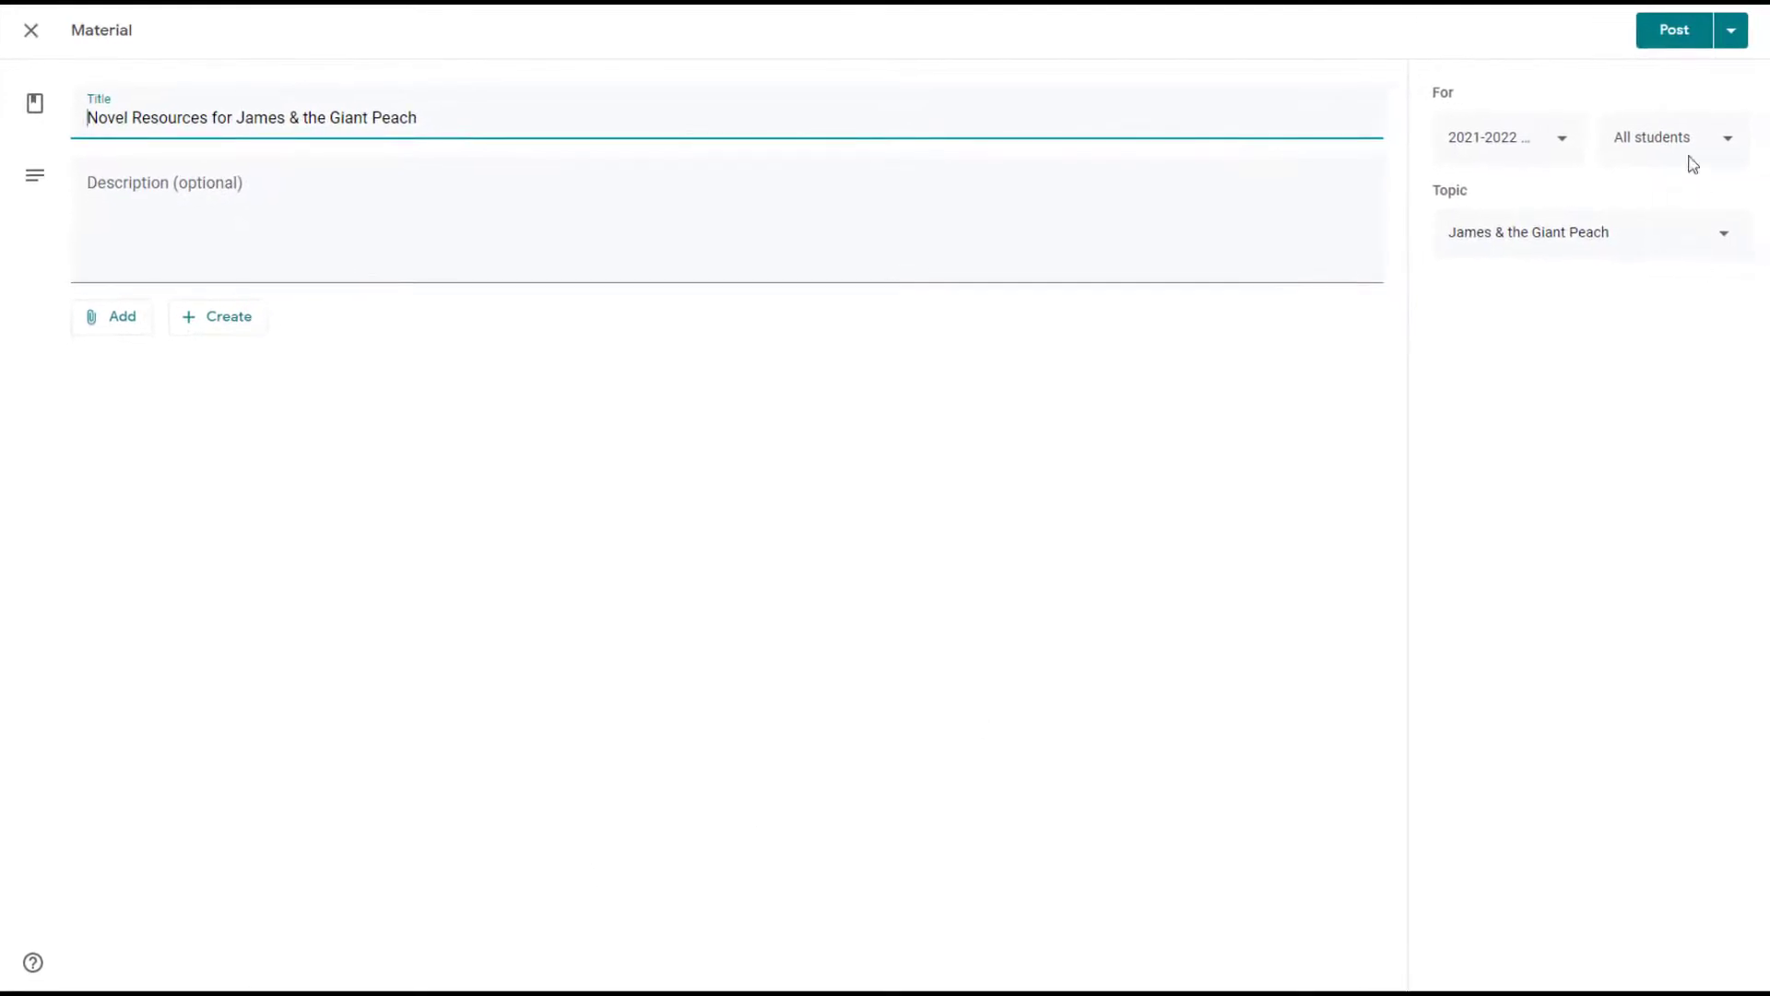
{"action": "left_click", "coordinate": [30, 33]}
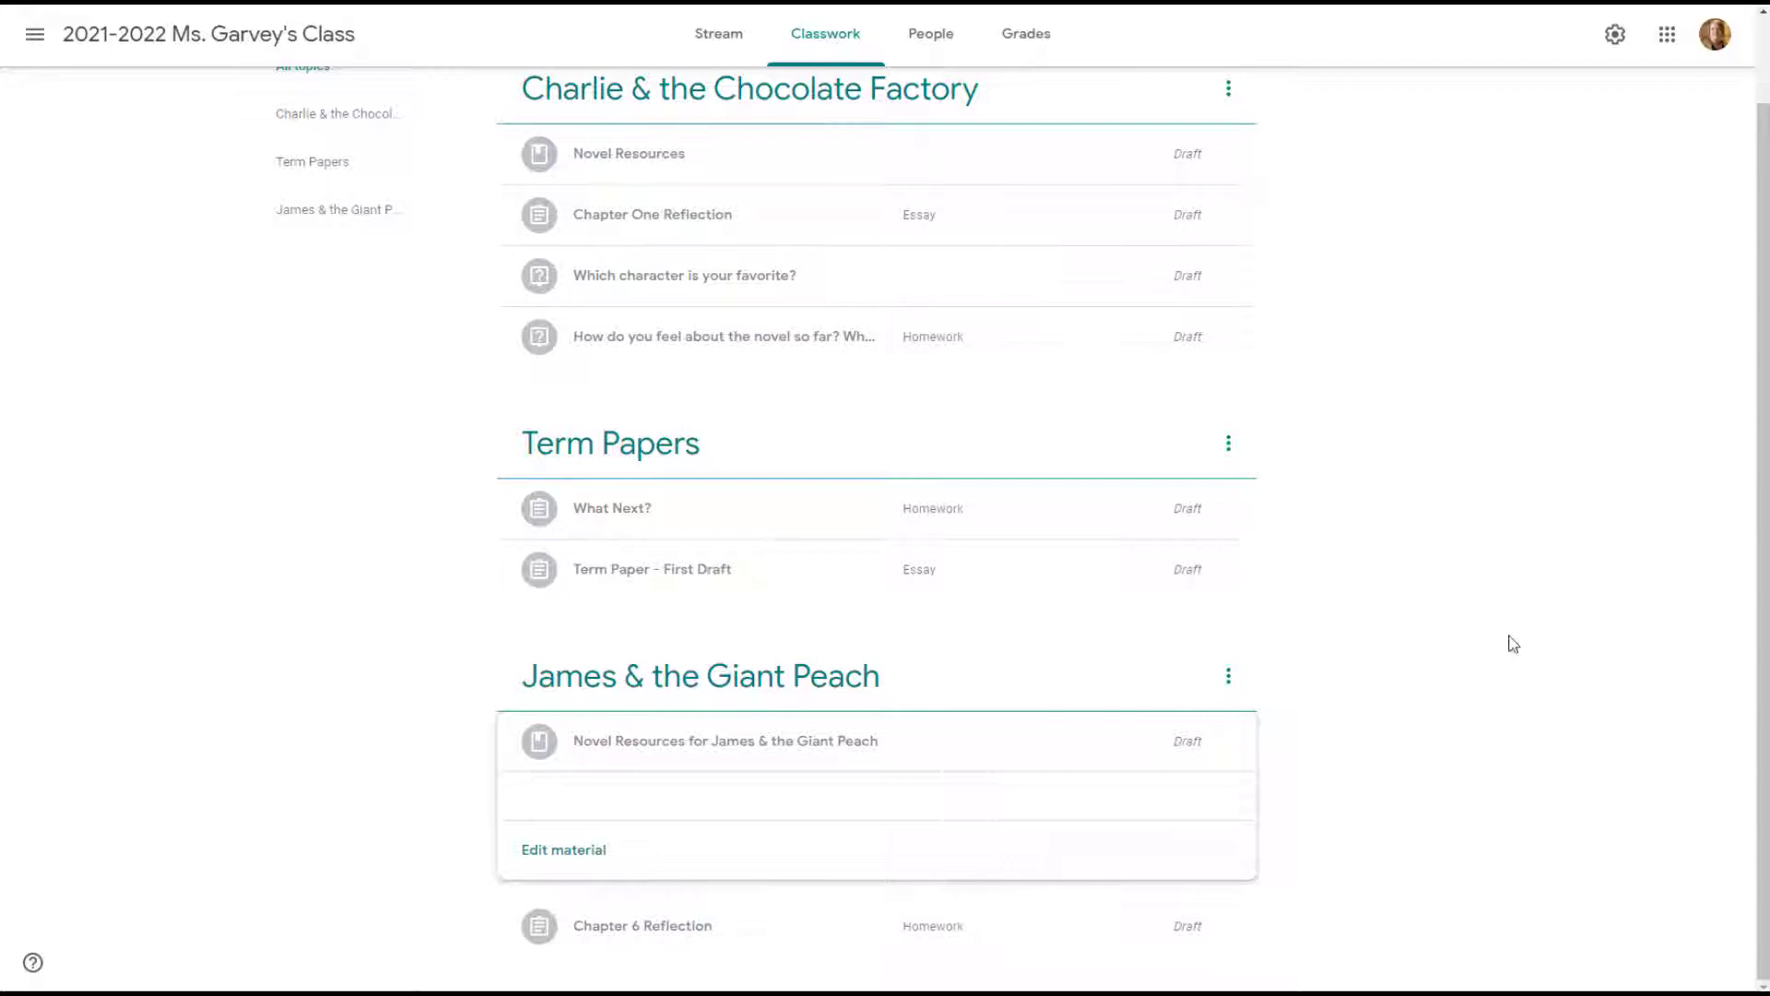
{"action": "scroll", "coordinate": [1513, 644], "scroll_direction": "up", "scroll_amount": 1}
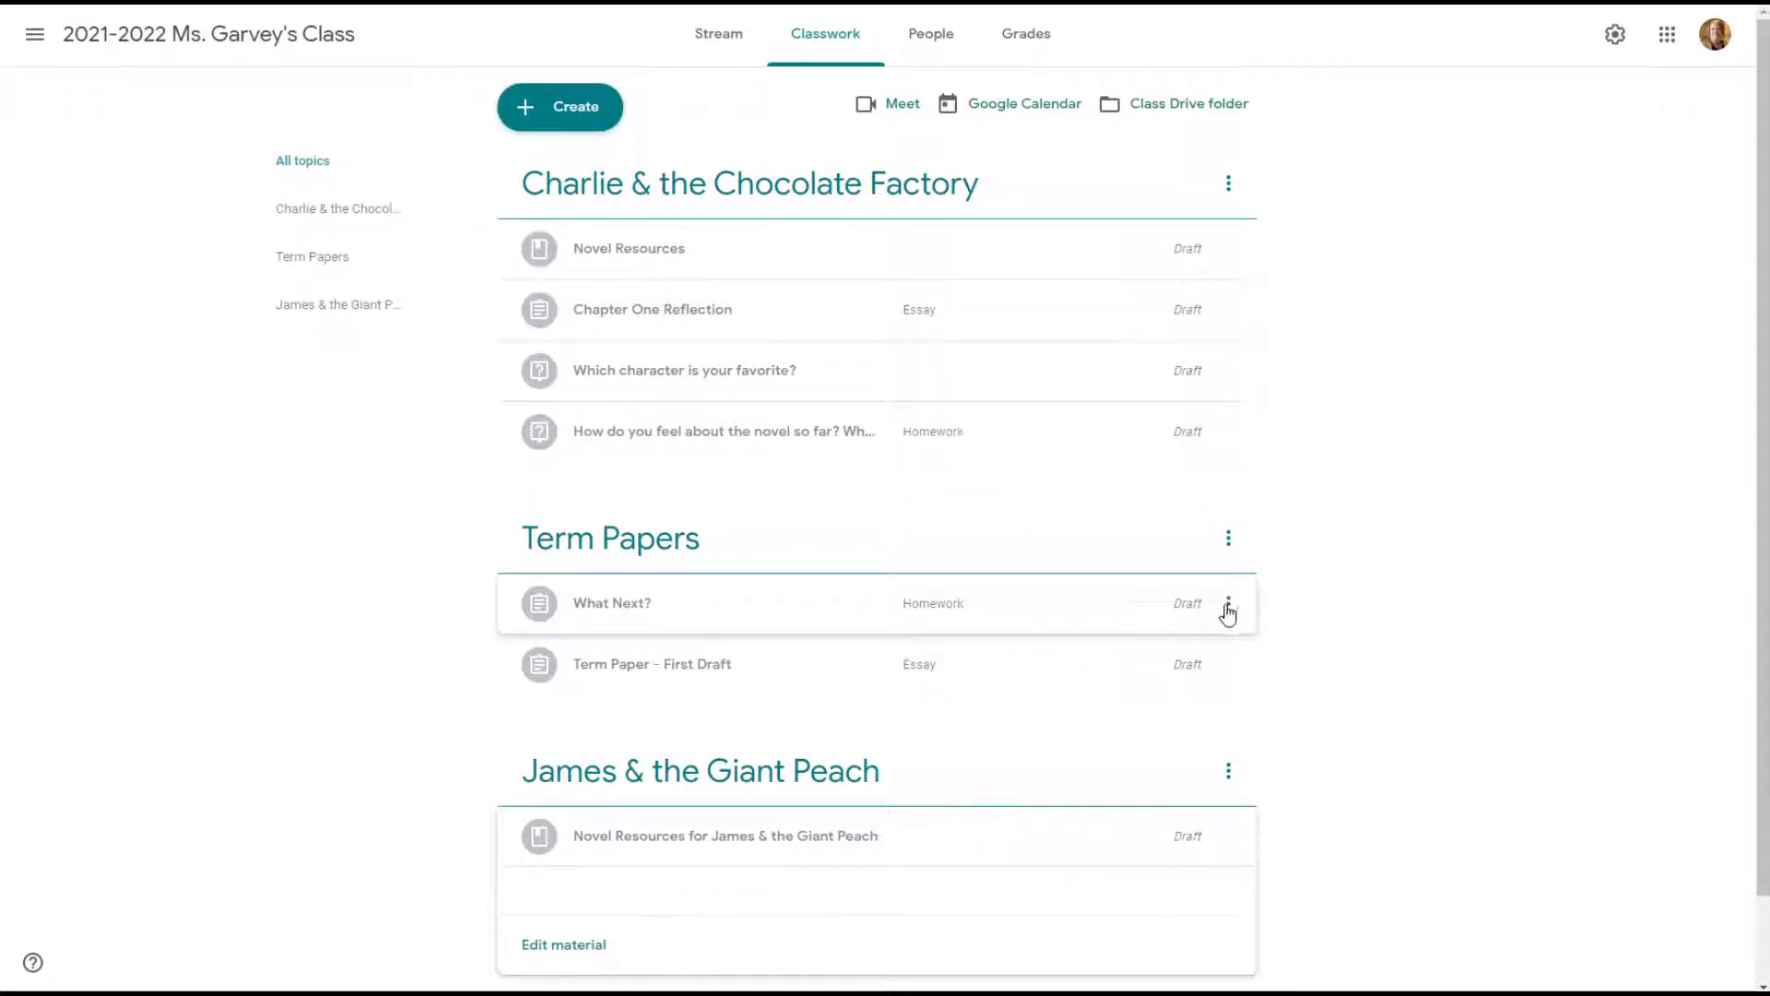
{"action": "left_click", "coordinate": [1228, 607]}
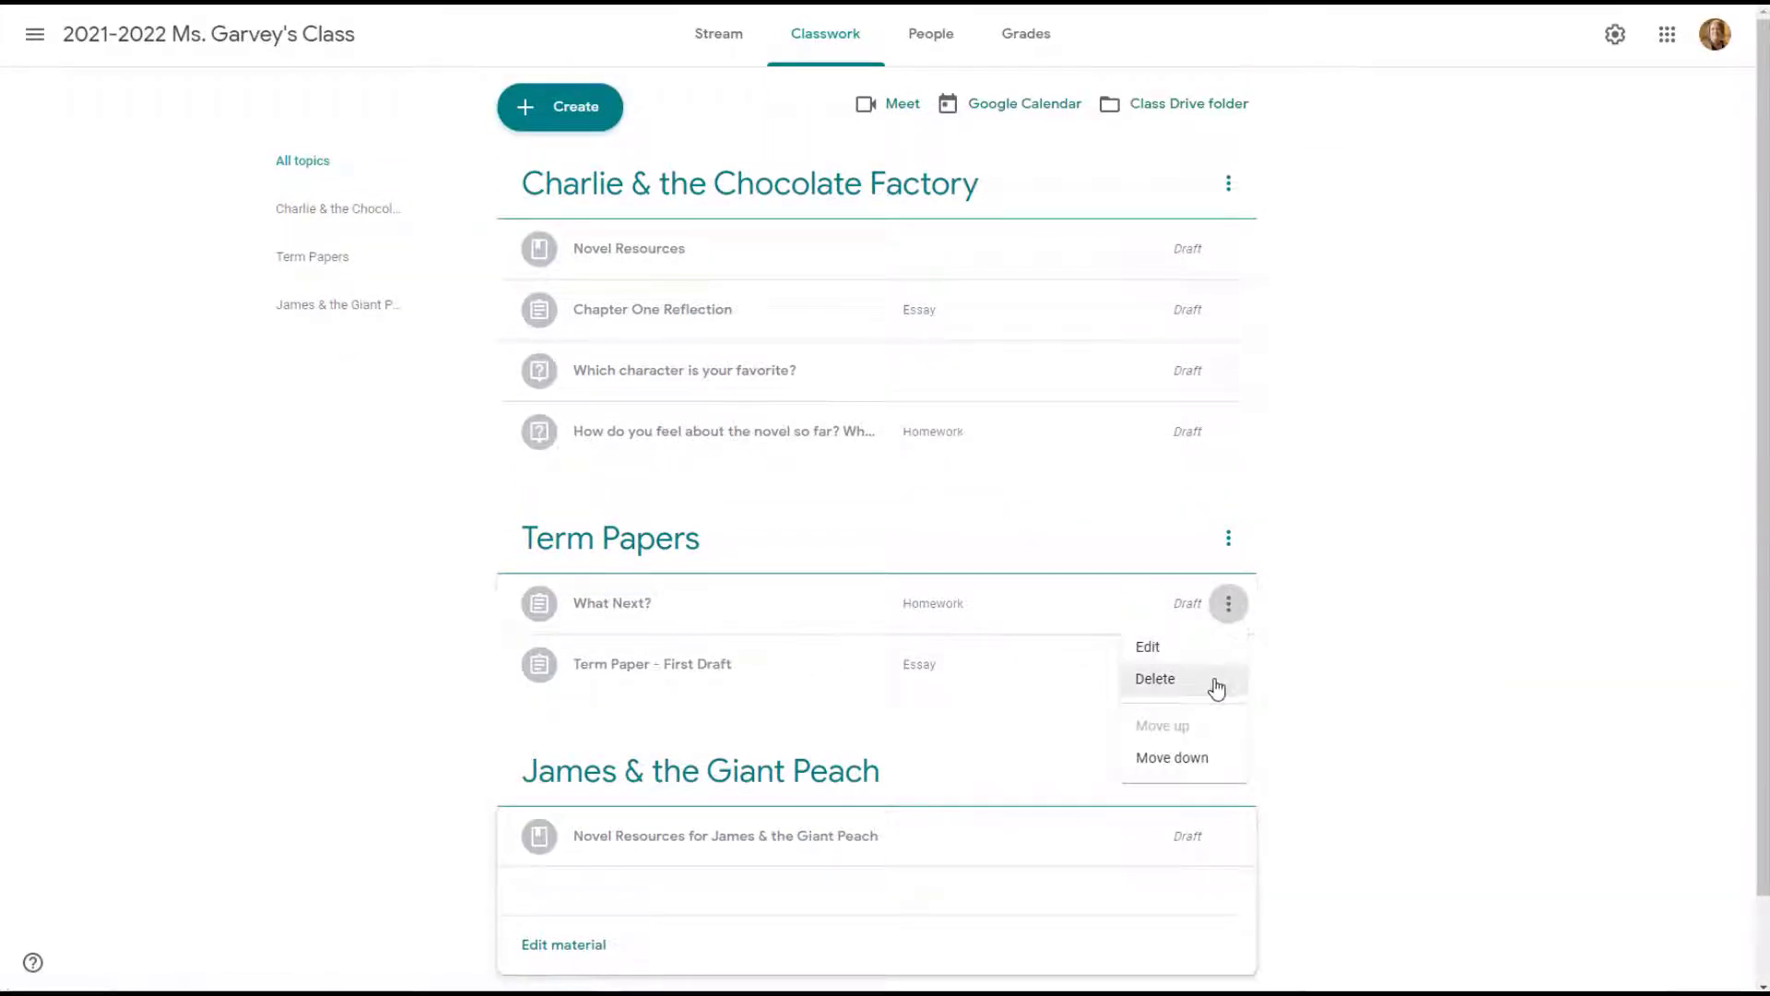
{"action": "left_click", "coordinate": [1427, 565]}
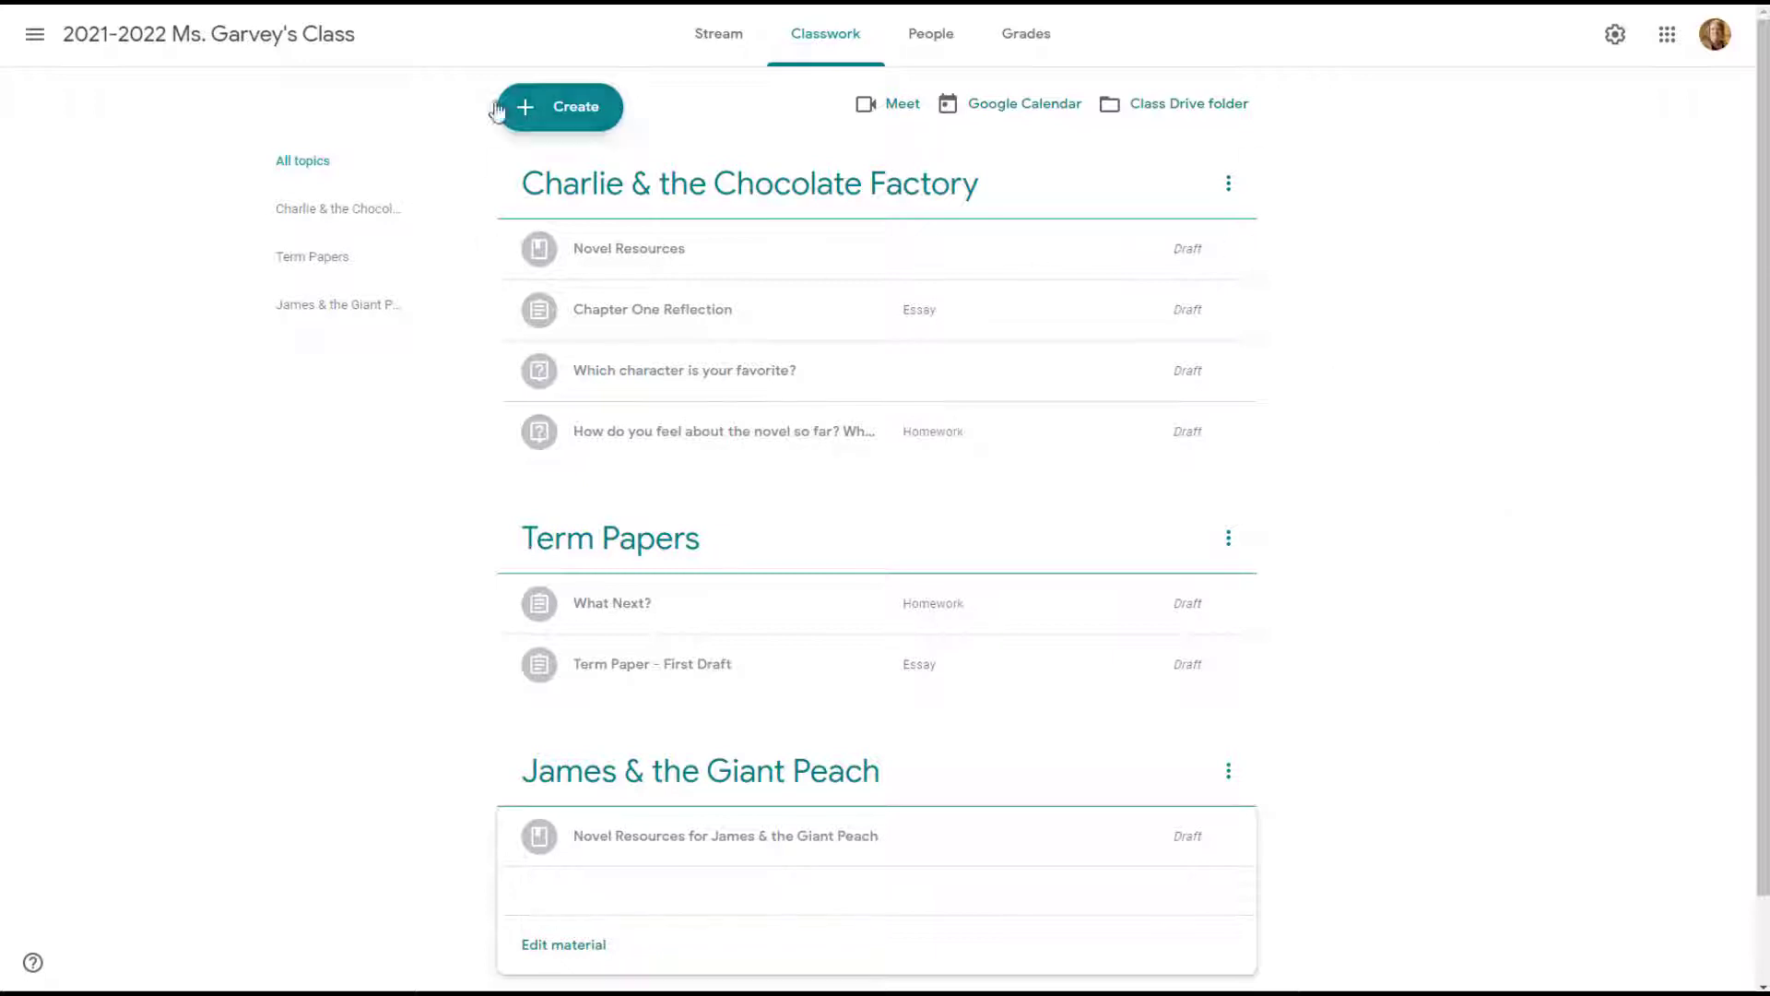
Go back to the Classes grid showing the 2021-2022 copy beside the 2020-2021 class.
{"action": "left_click", "coordinate": [25, 44]}
{"action": "left_click", "coordinate": [39, 51]}
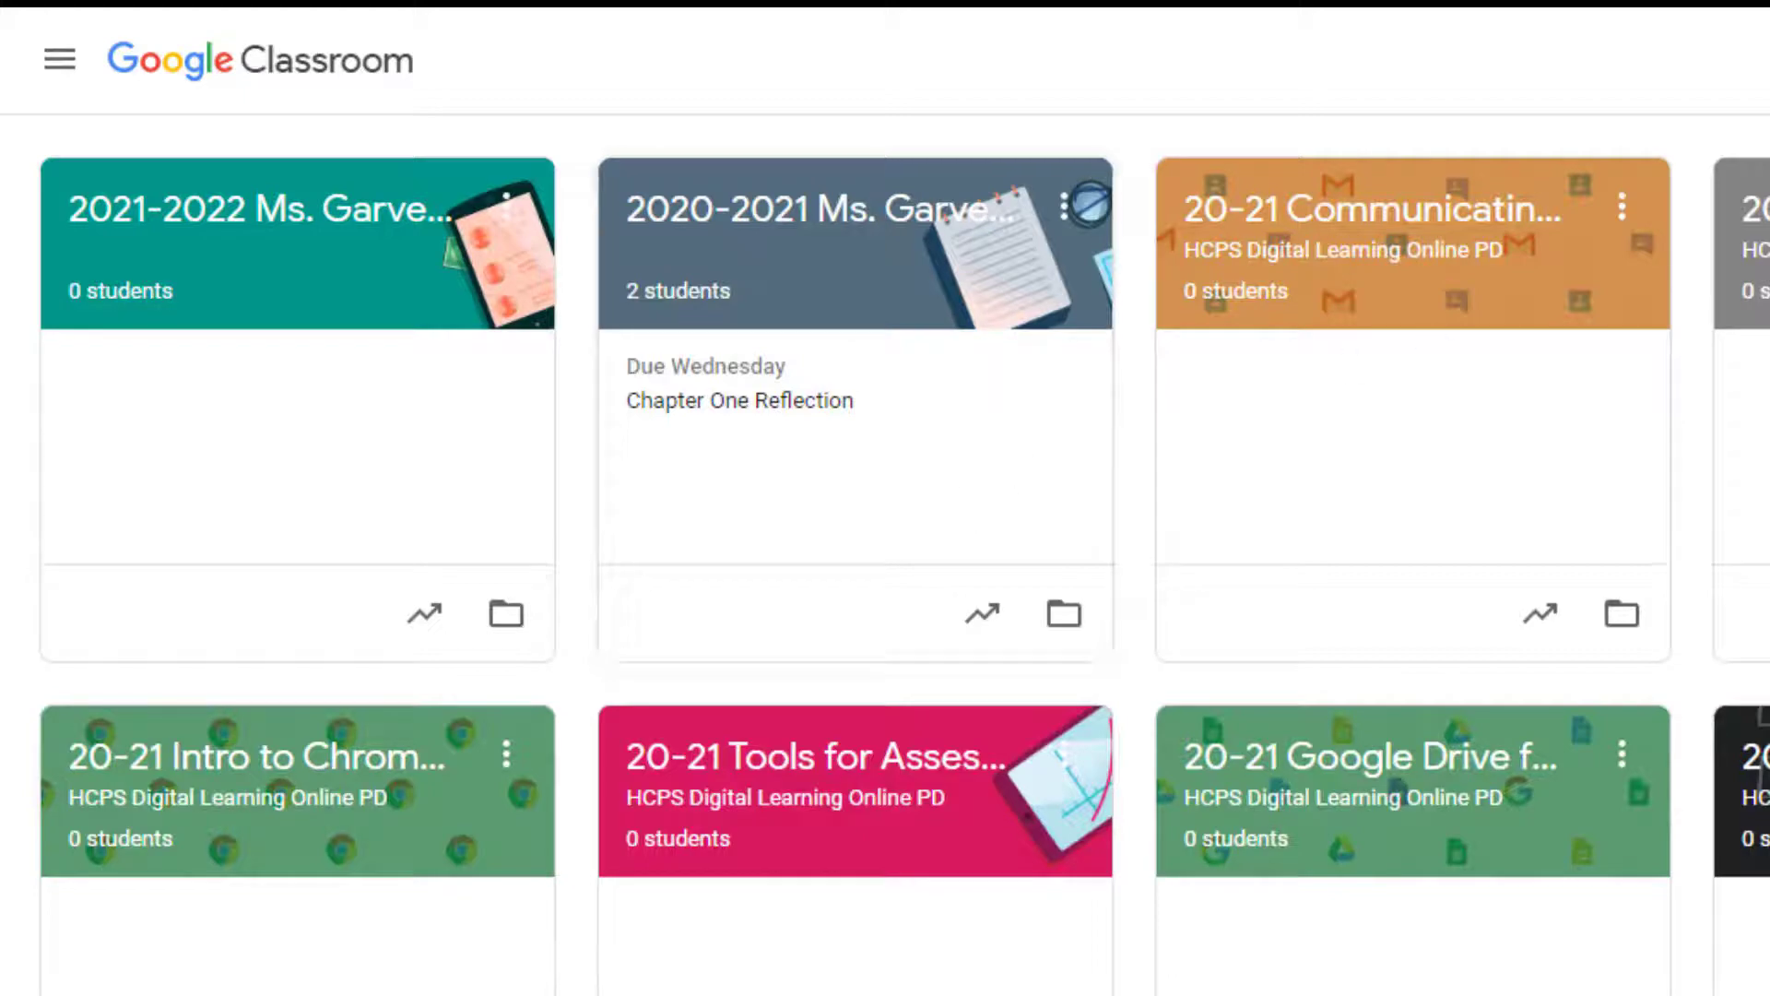
{"action": "scroll", "coordinate": [885, 516], "scroll_direction": "down", "scroll_amount": 10}
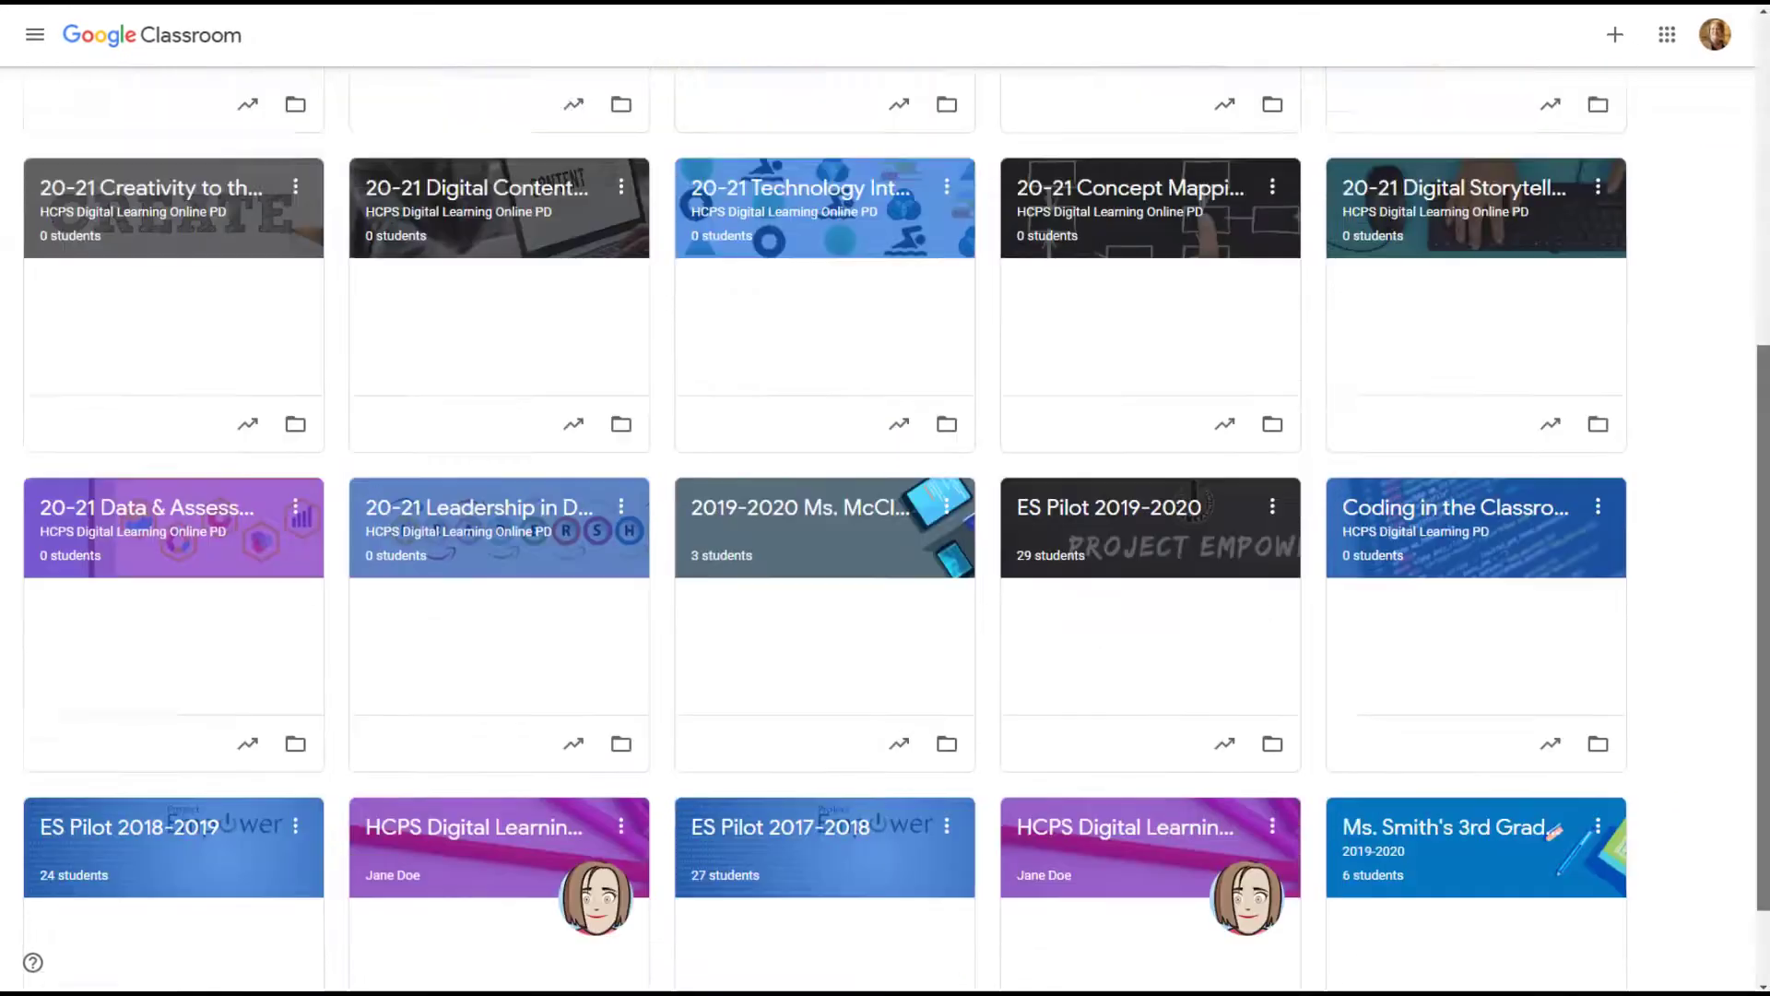
{"action": "scroll", "coordinate": [1735, 205], "scroll_direction": "up", "scroll_amount": 8}
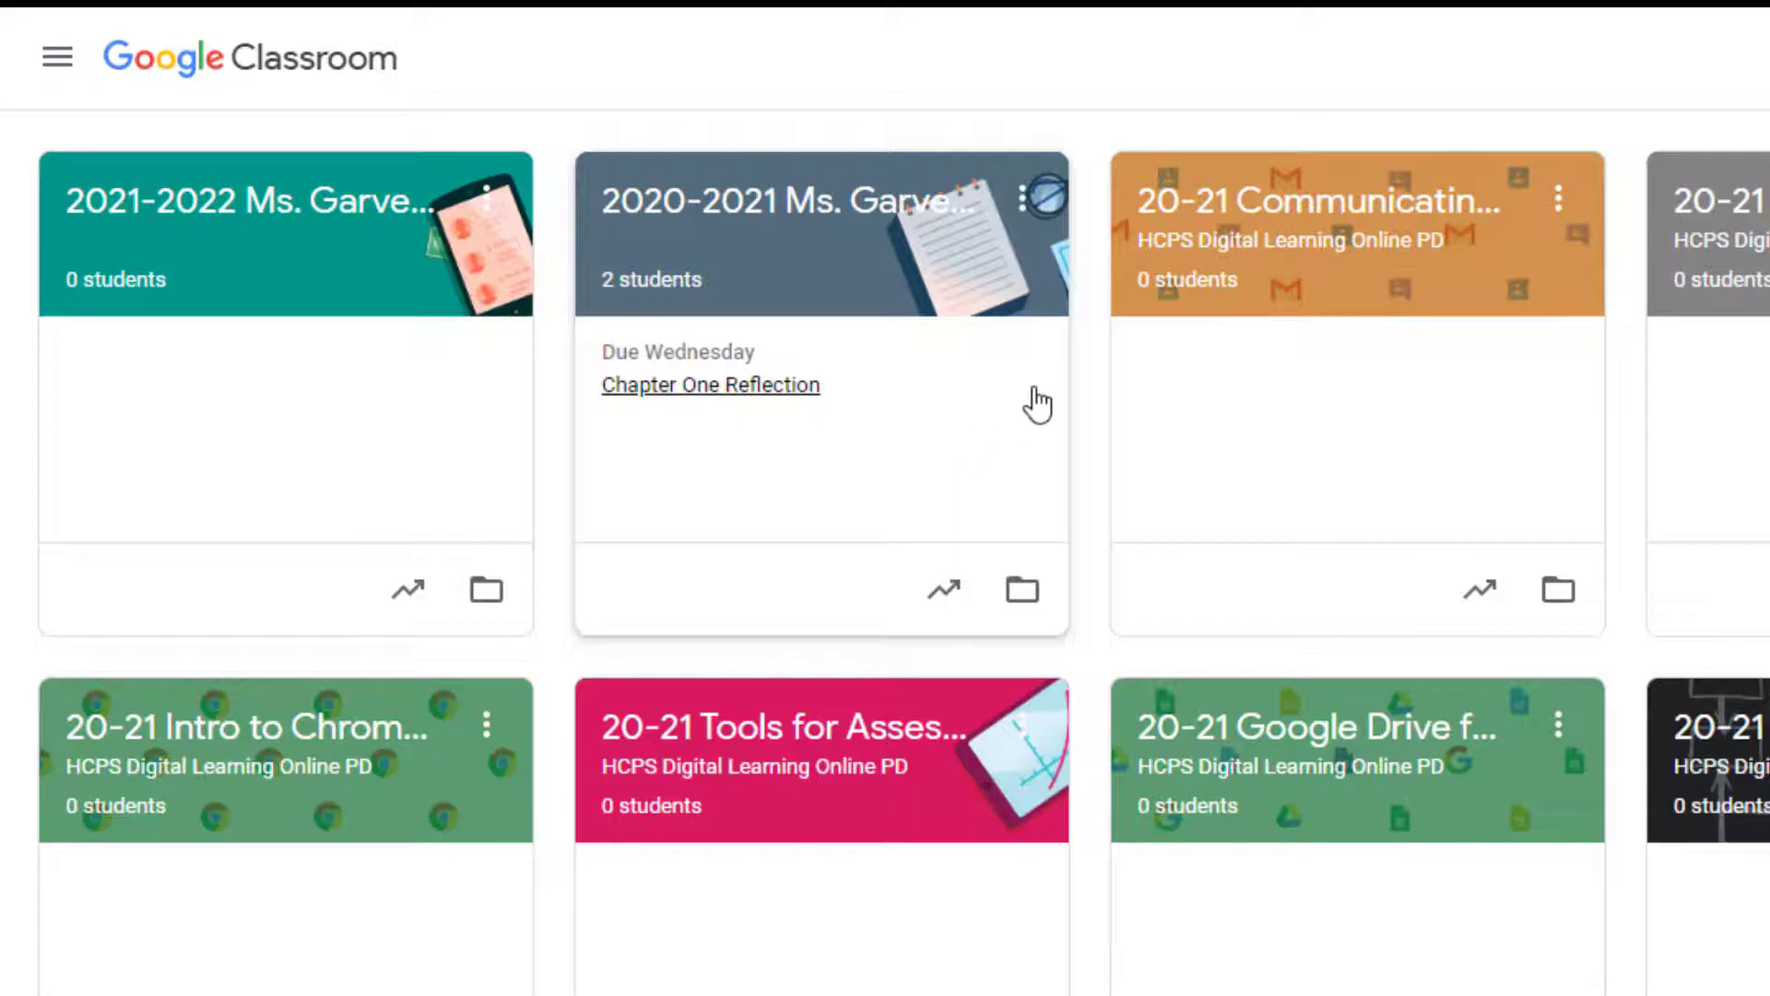
Archive the 2020-2021 Ms. Garvey's Class from its card menu and confirm in the dialog.
{"action": "left_click", "coordinate": [1024, 198]}
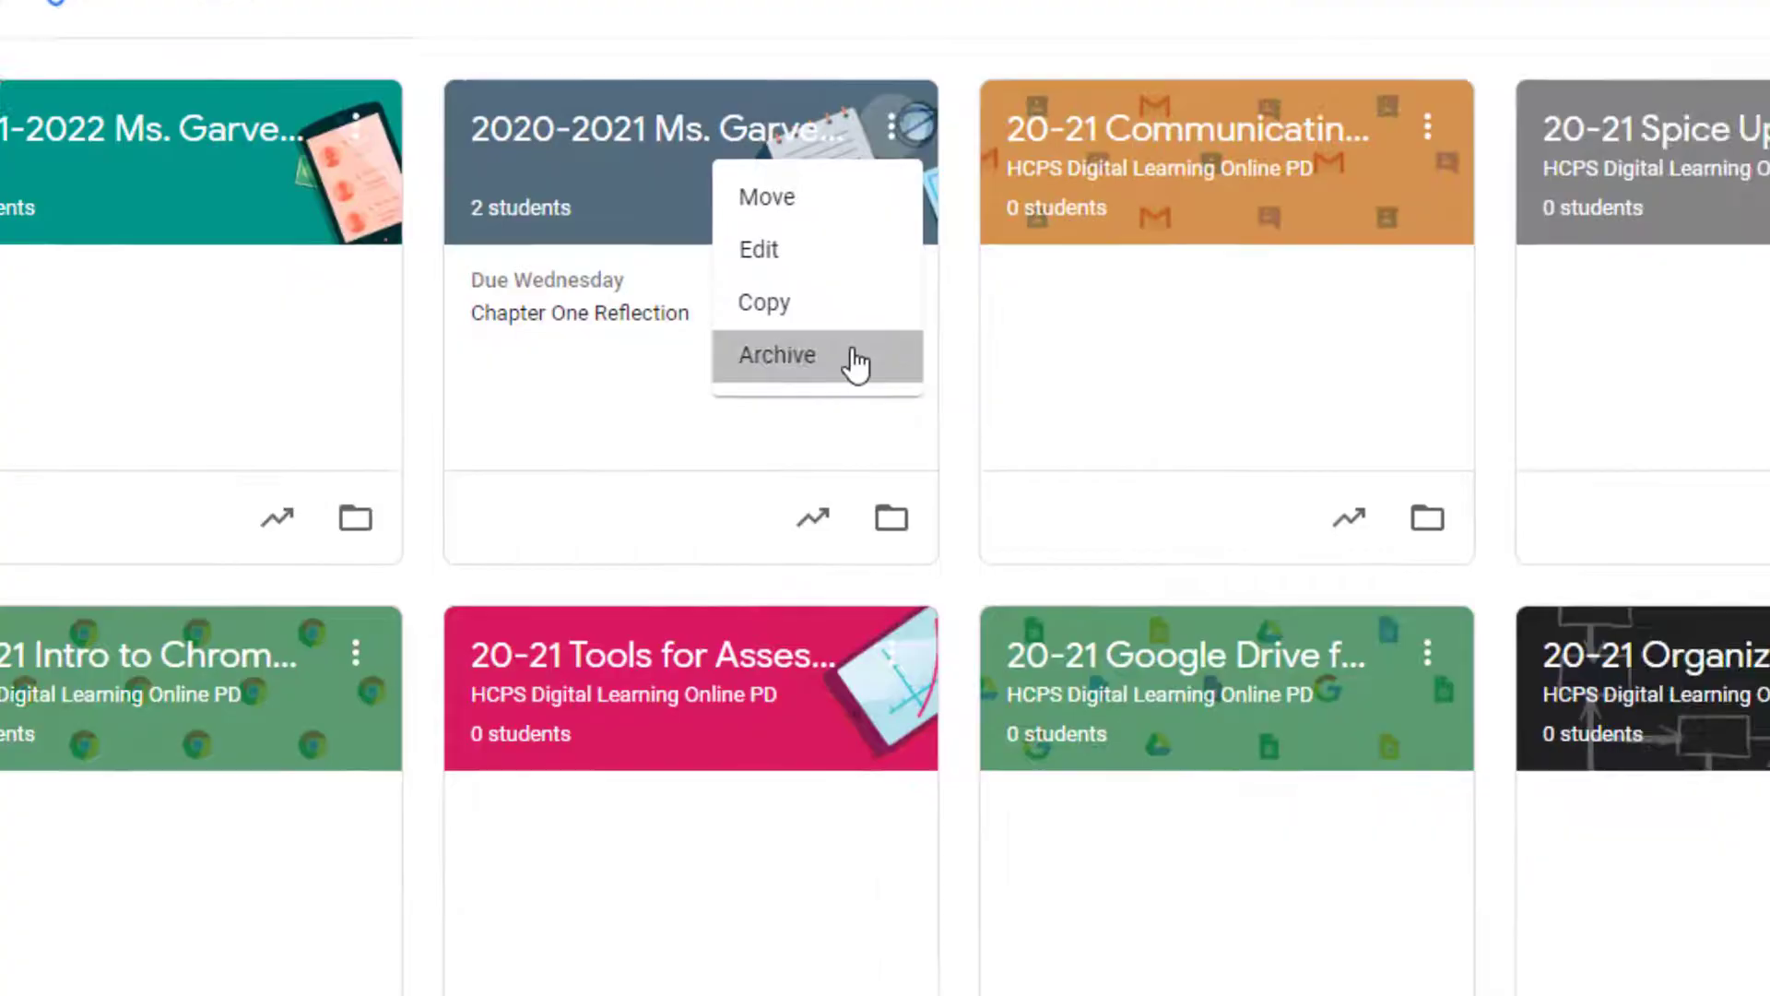
{"action": "left_click", "coordinate": [985, 426]}
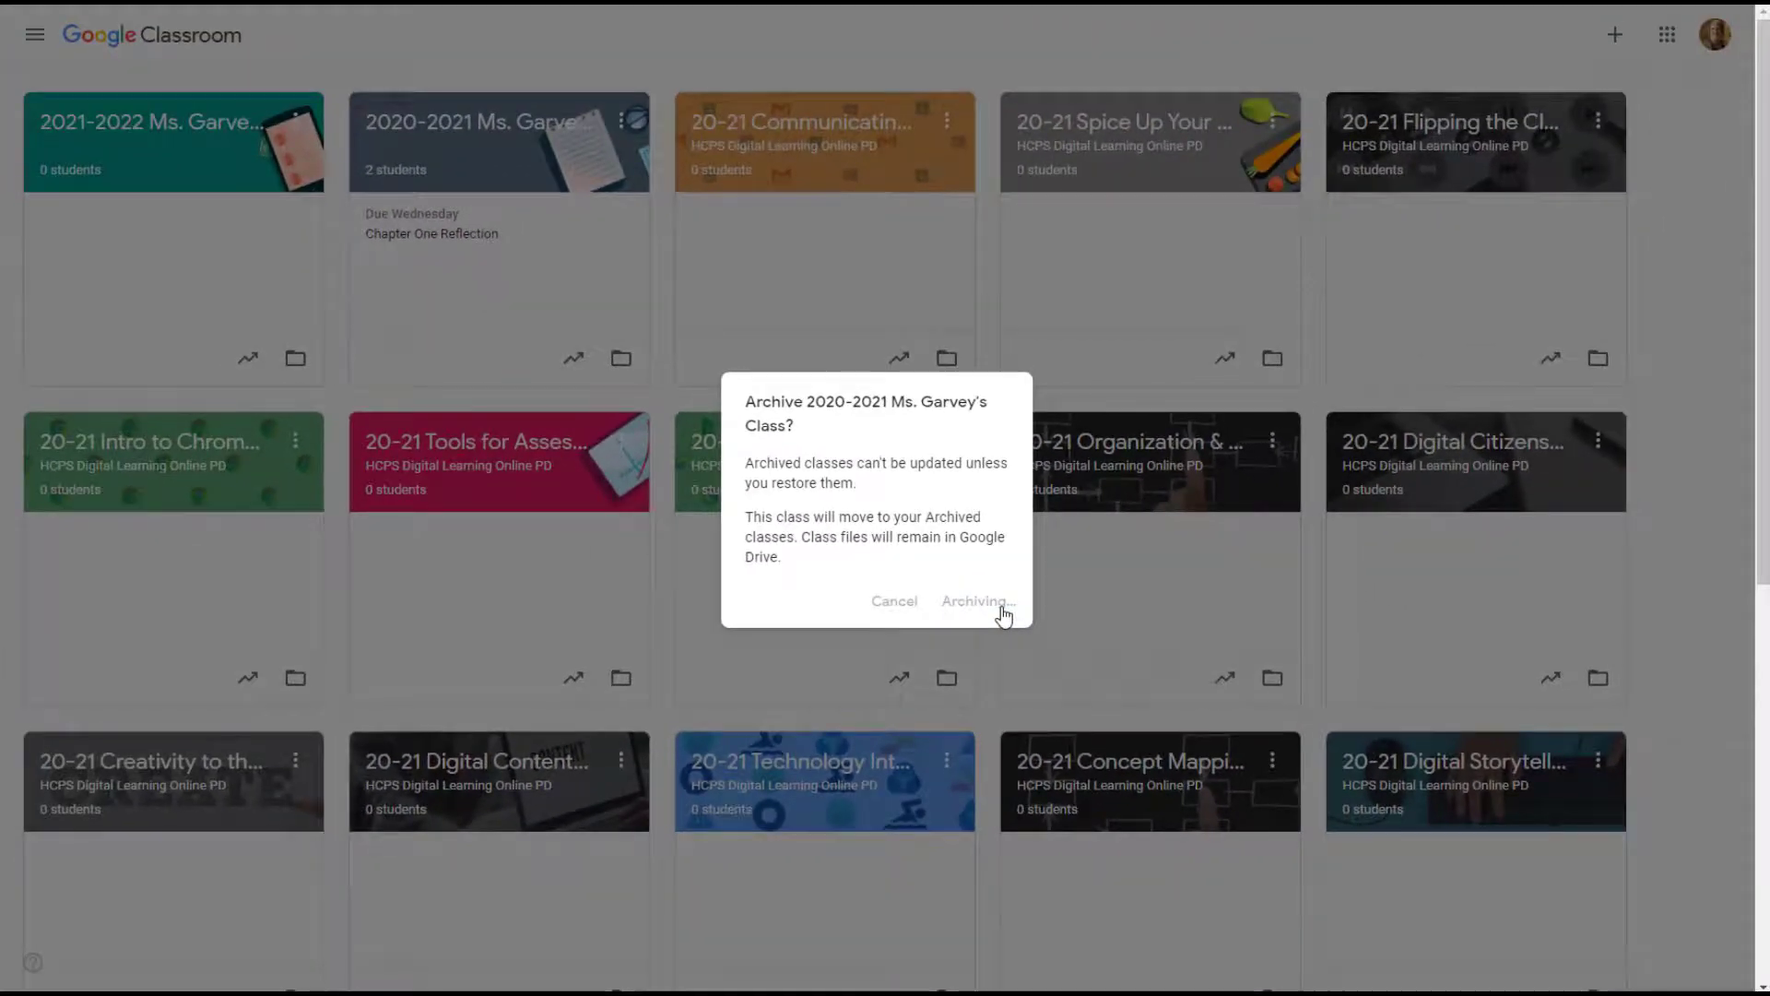
{"action": "left_click", "coordinate": [1001, 608]}
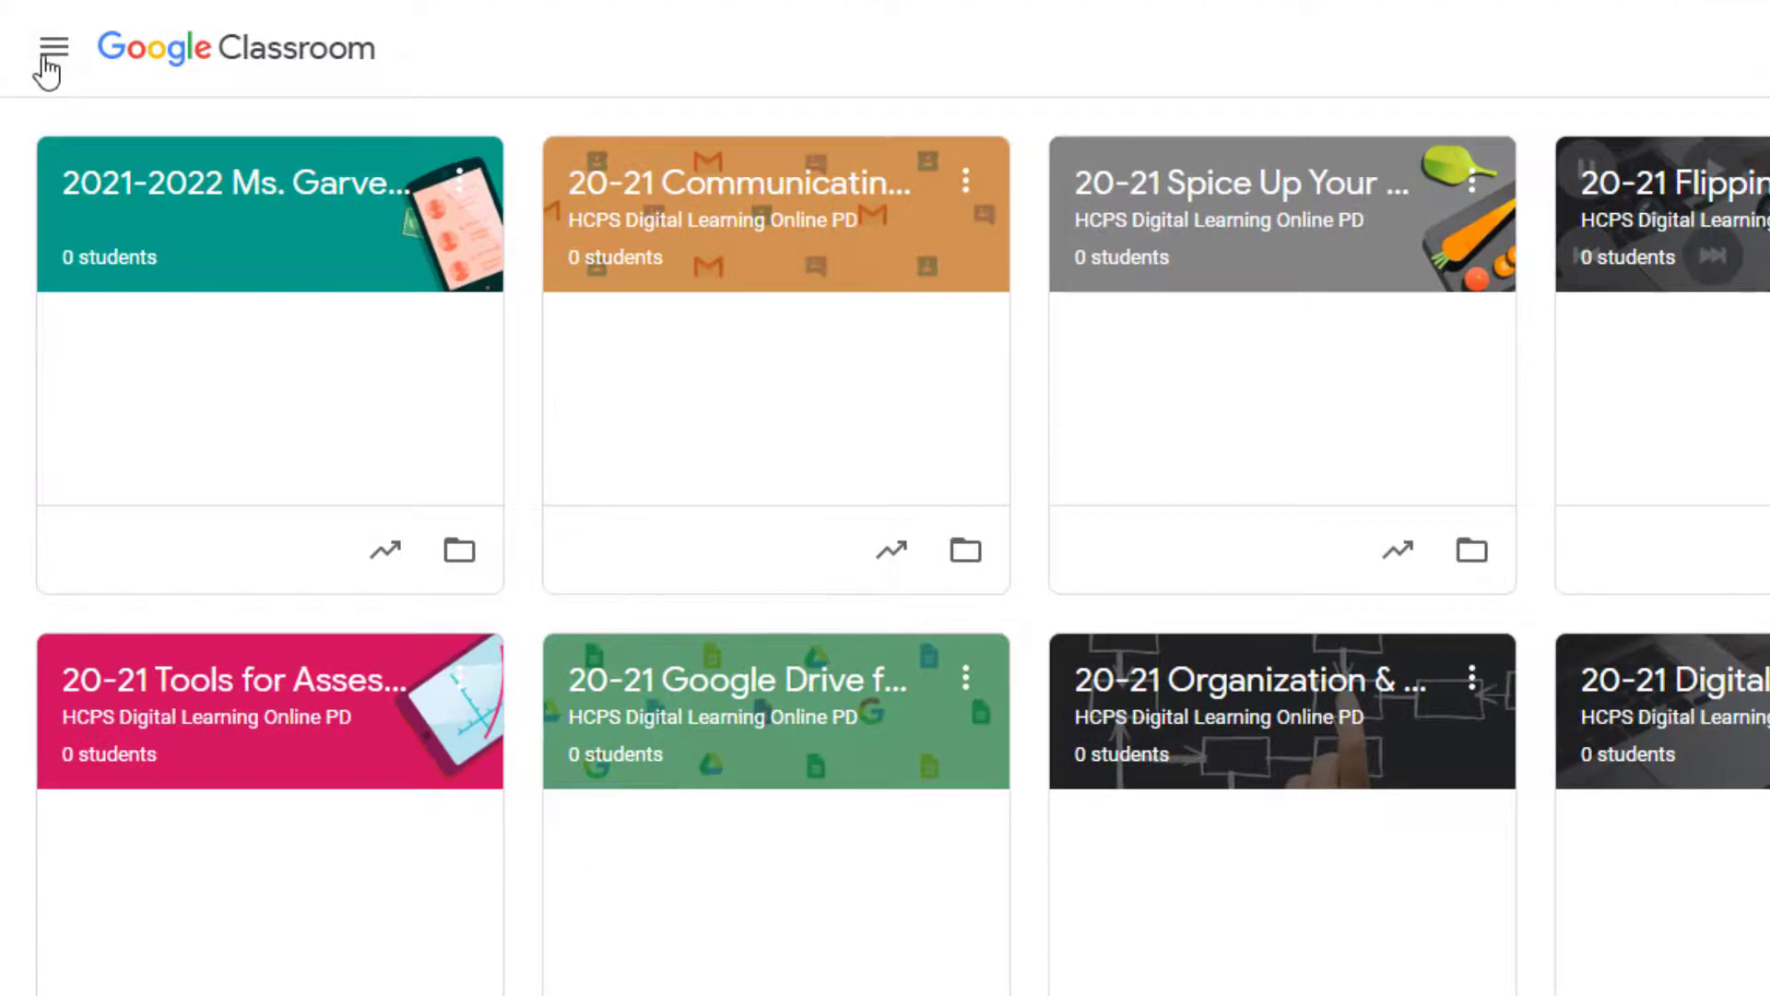
Open the navigation drawer and scroll down to Archived classes.
{"action": "left_click", "coordinate": [48, 72]}
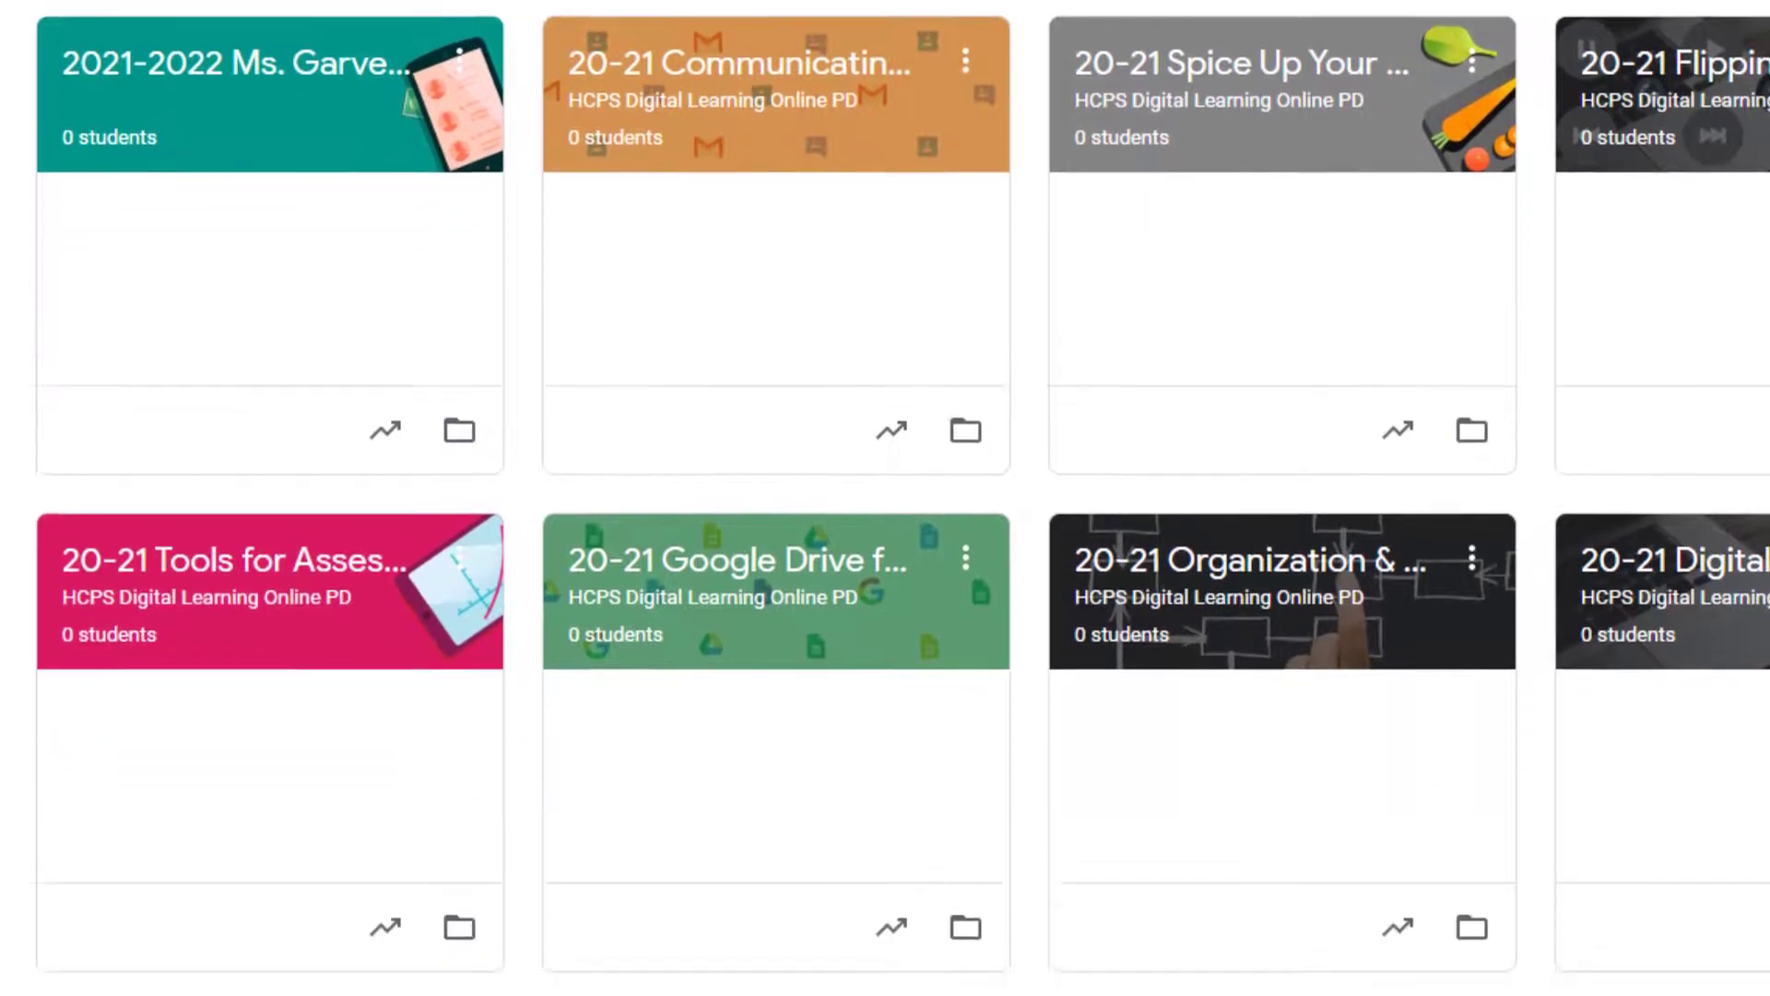
{"action": "scroll", "coordinate": [192, 558], "scroll_direction": "down", "scroll_amount": 10}
{"action": "scroll", "coordinate": [191, 558], "scroll_direction": "down", "scroll_amount": 5}
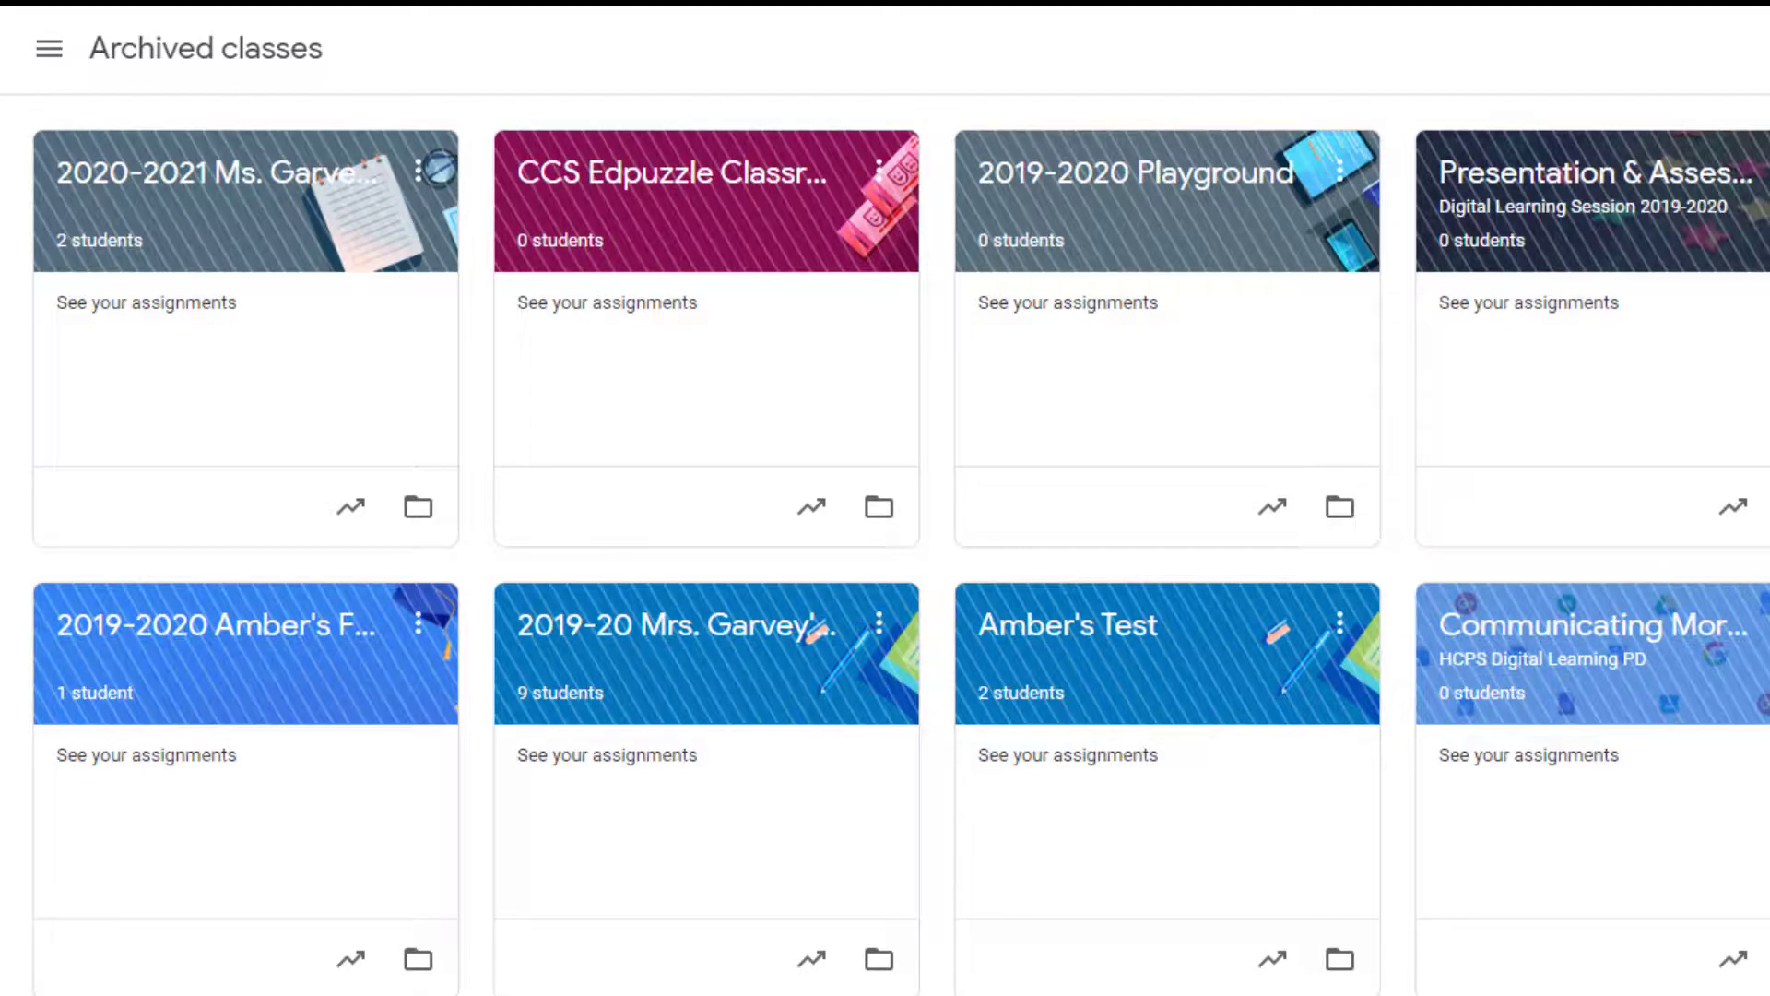
Scroll through the archived classes grid and back to the top.
{"action": "scroll", "coordinate": [1162, 866], "scroll_direction": "down", "scroll_amount": 8}
{"action": "scroll", "coordinate": [1162, 871], "scroll_direction": "down", "scroll_amount": 1}
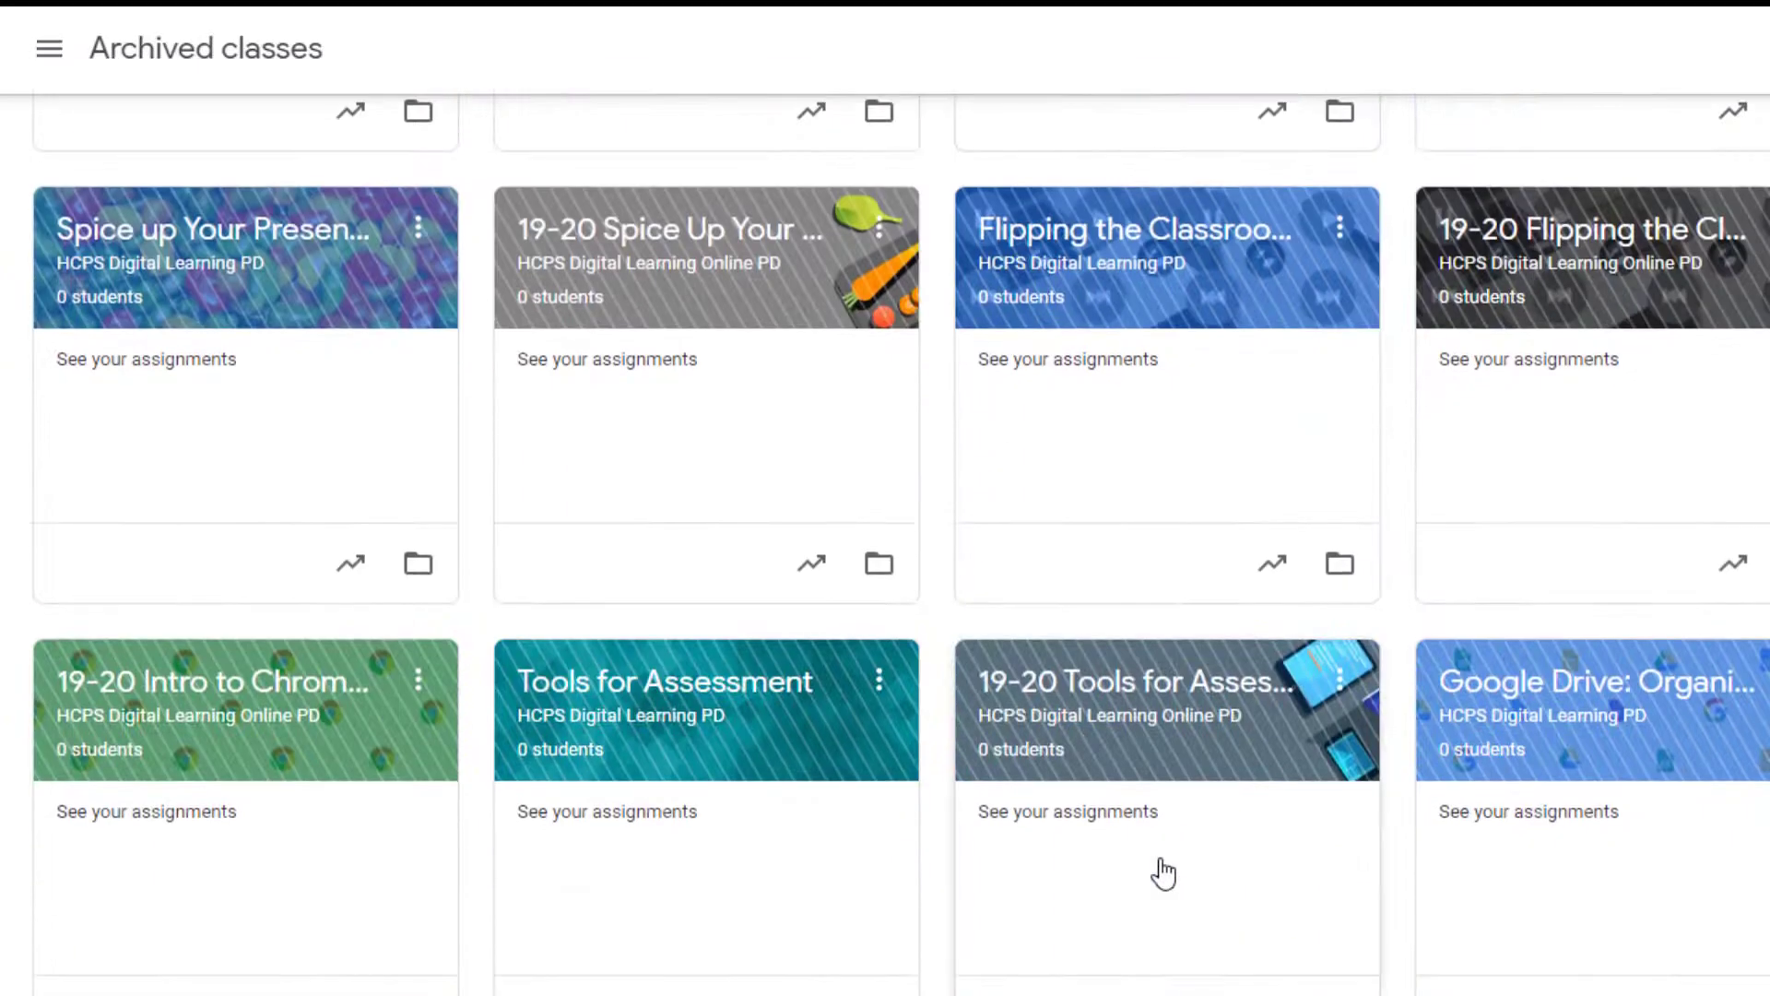
{"action": "scroll", "coordinate": [1188, 908], "scroll_direction": "up", "scroll_amount": 10}
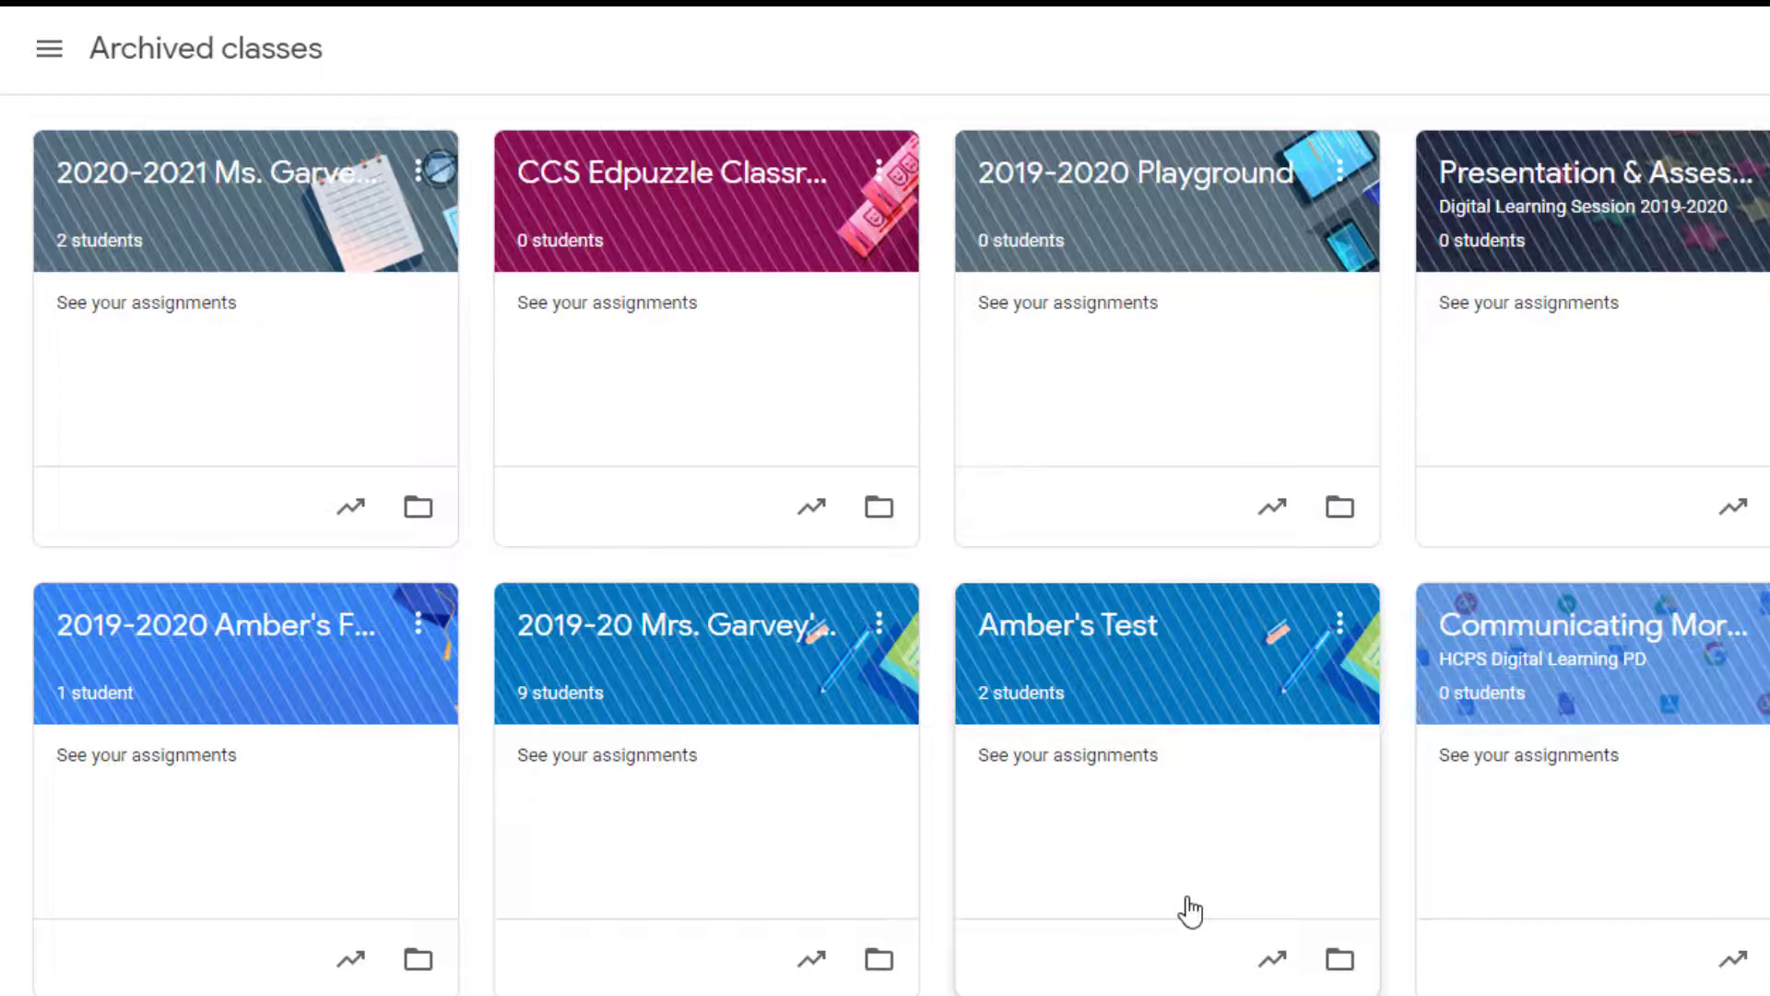
Open the archived 2020-2021 class, check Classwork and People, then view Fake Student's work.
{"action": "left_click", "coordinate": [297, 205]}
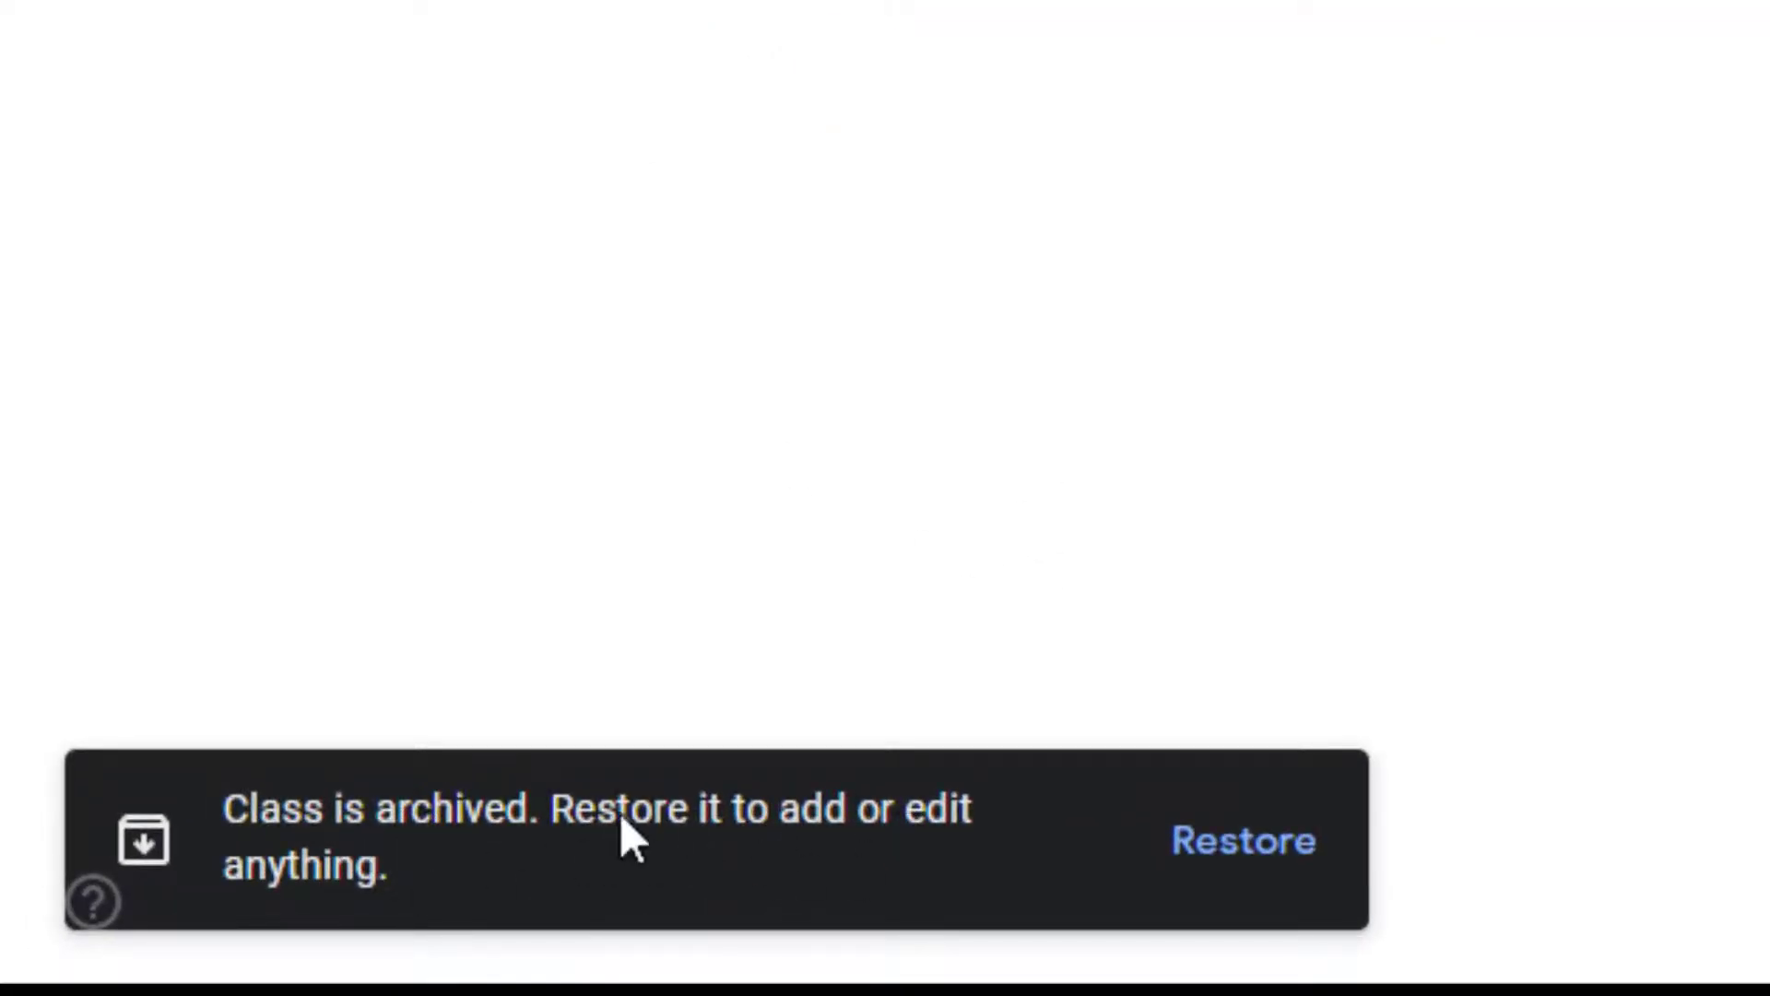
{"action": "left_click", "coordinate": [850, 42]}
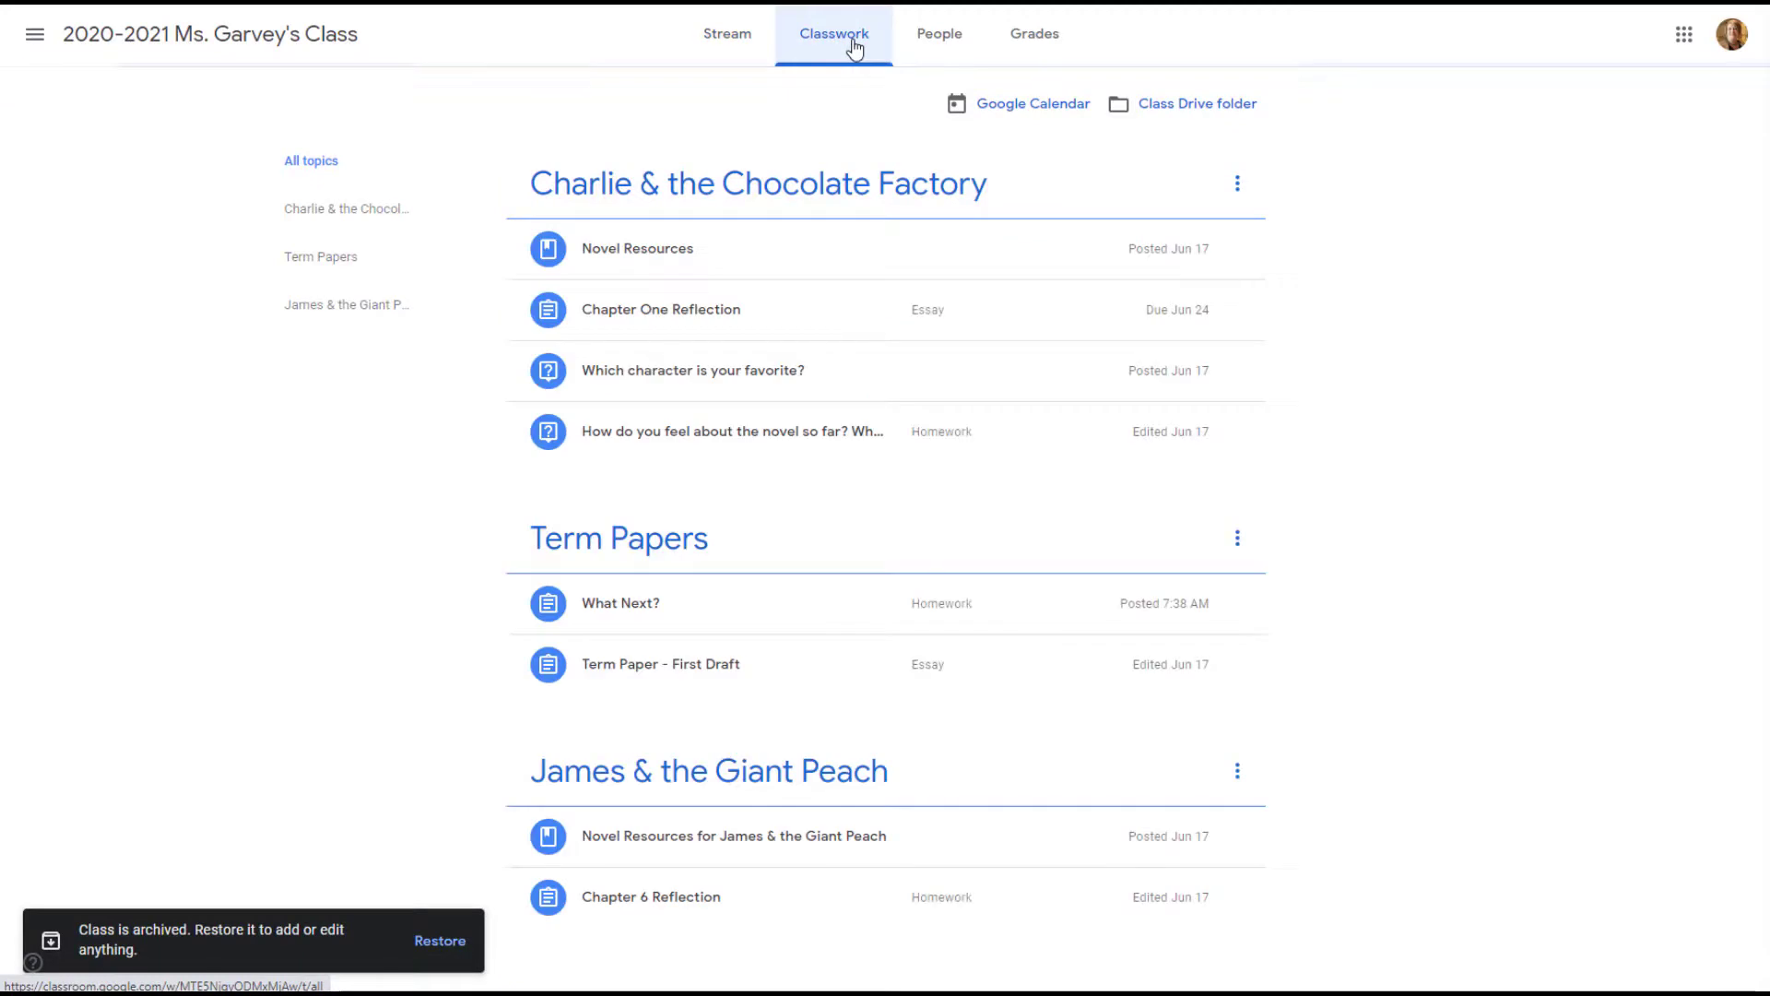
{"action": "left_click", "coordinate": [926, 46]}
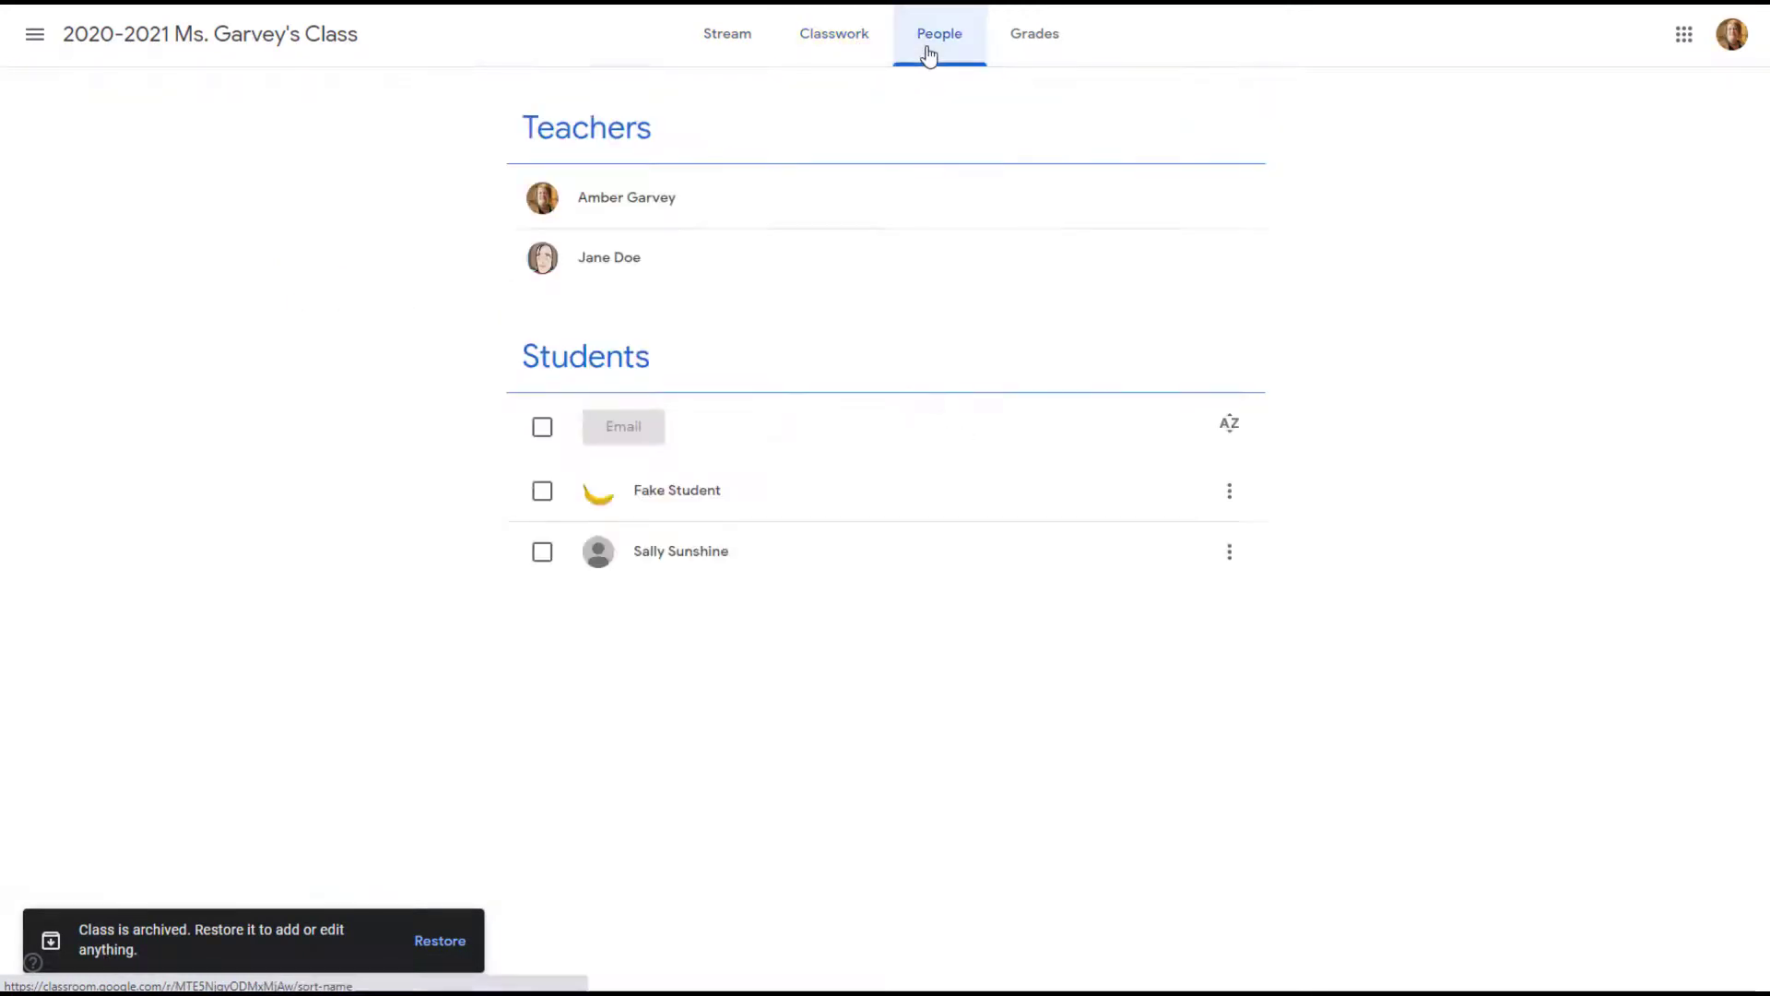
{"action": "left_click", "coordinate": [712, 507]}
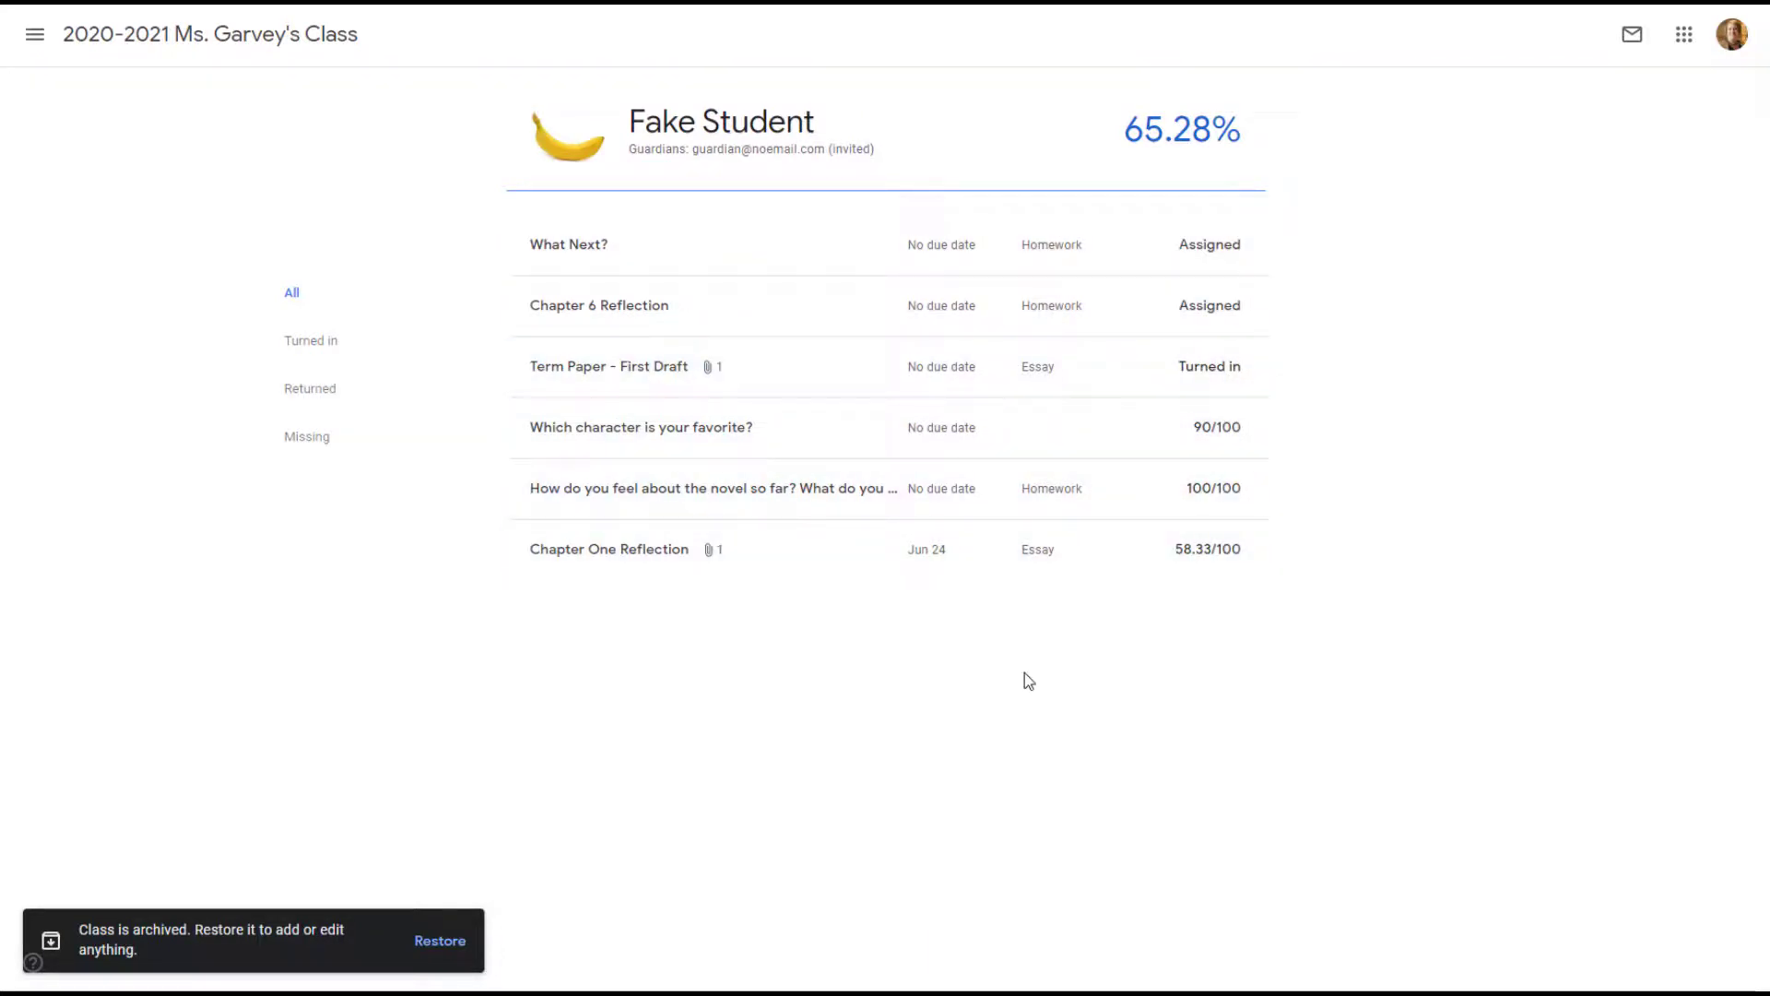
Return to the Classes home grid through the navigation drawer, then close the drawer.
{"action": "left_click", "coordinate": [36, 37]}
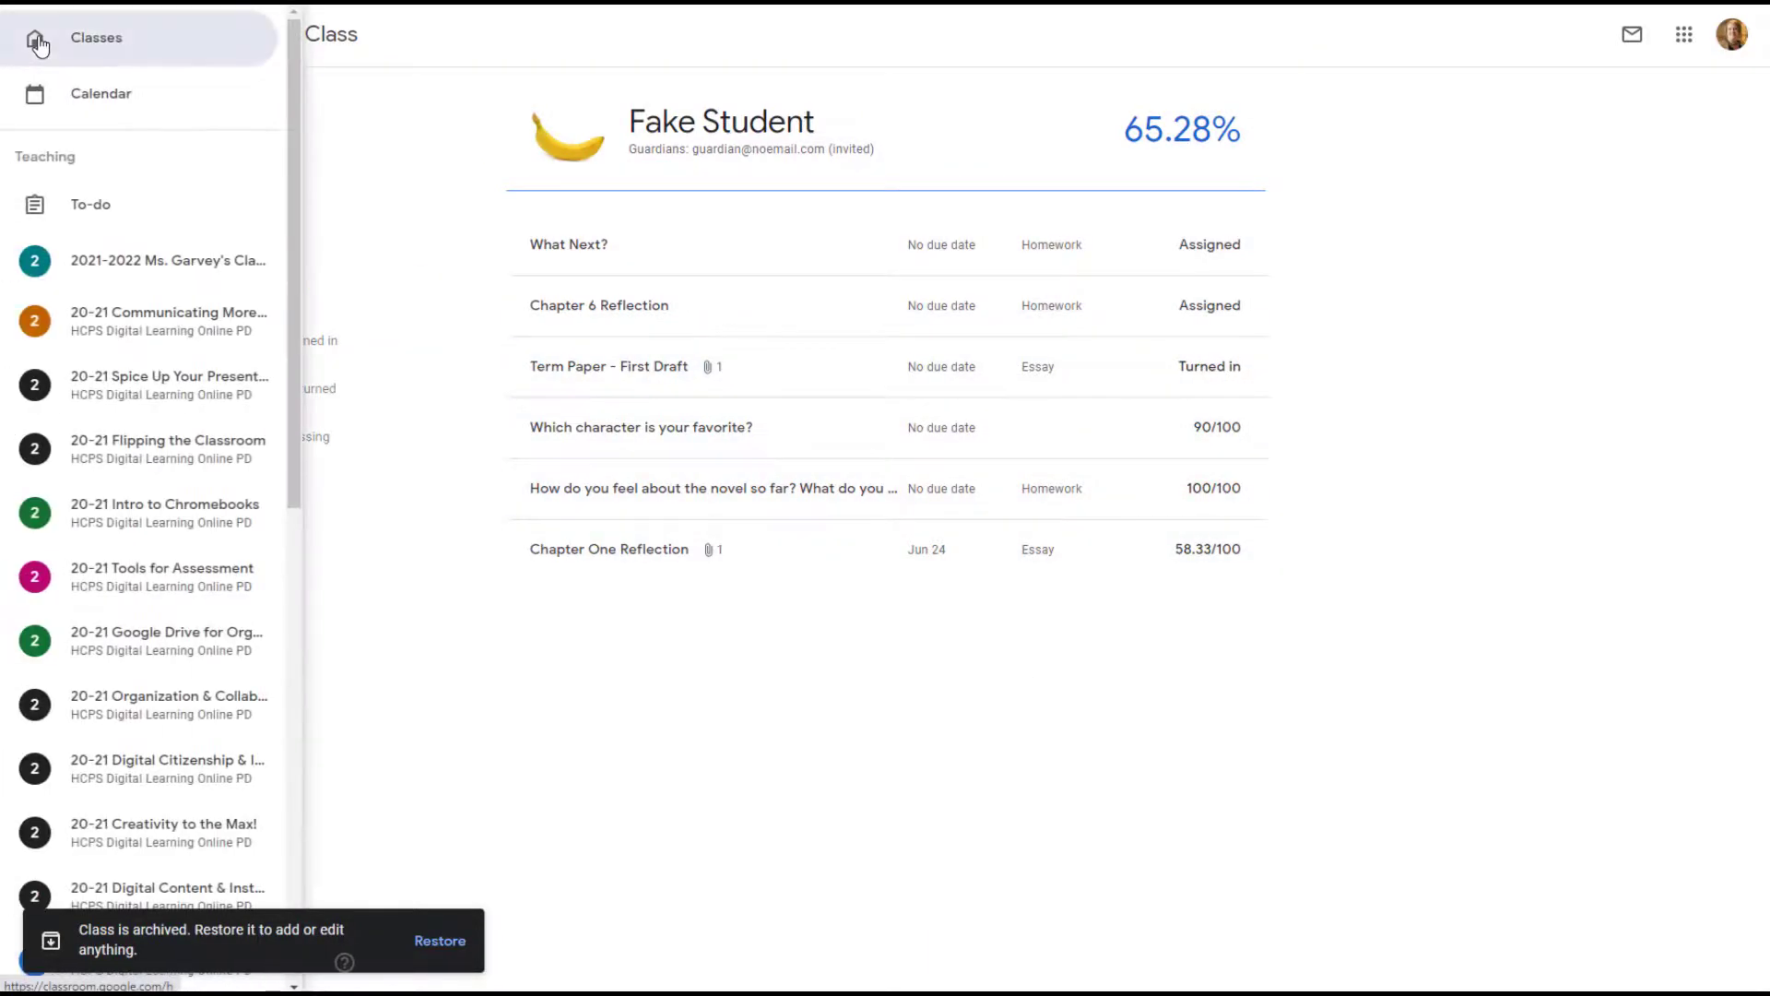
{"action": "left_click", "coordinate": [39, 45]}
{"action": "left_click", "coordinate": [39, 44]}
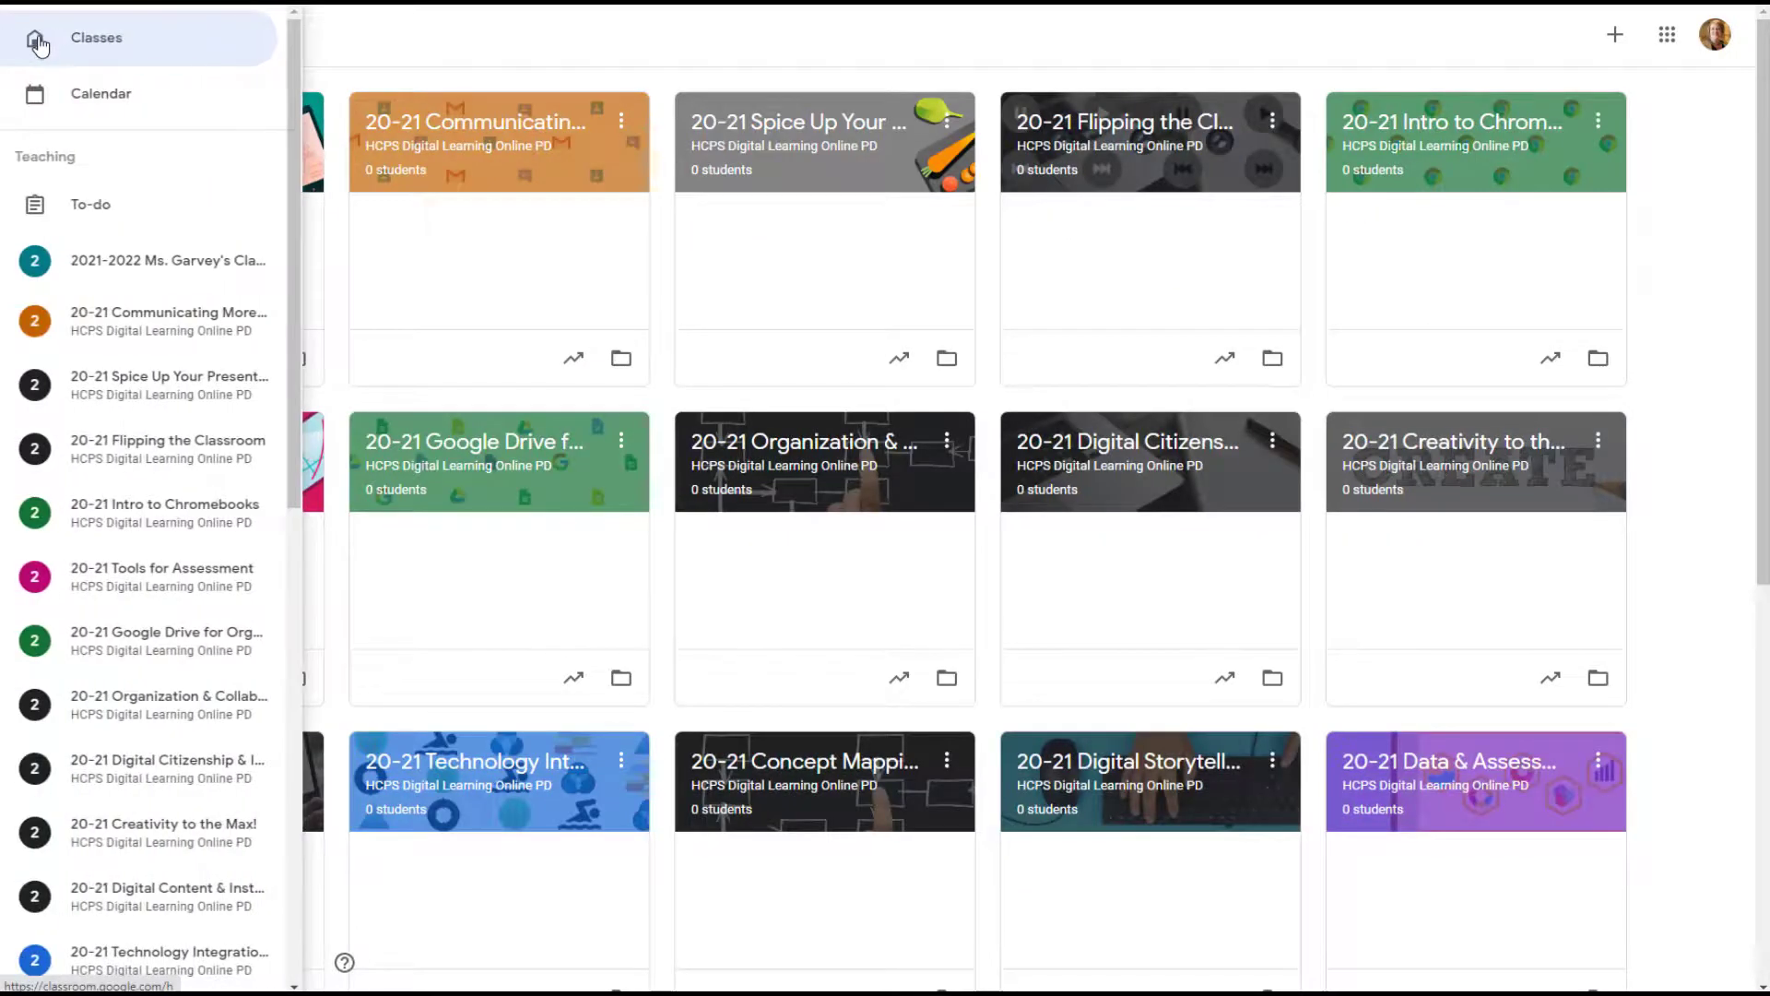
{"action": "scroll", "coordinate": [178, 814], "scroll_direction": "down", "scroll_amount": 6}
{"action": "scroll", "coordinate": [245, 842], "scroll_direction": "down", "scroll_amount": 4}
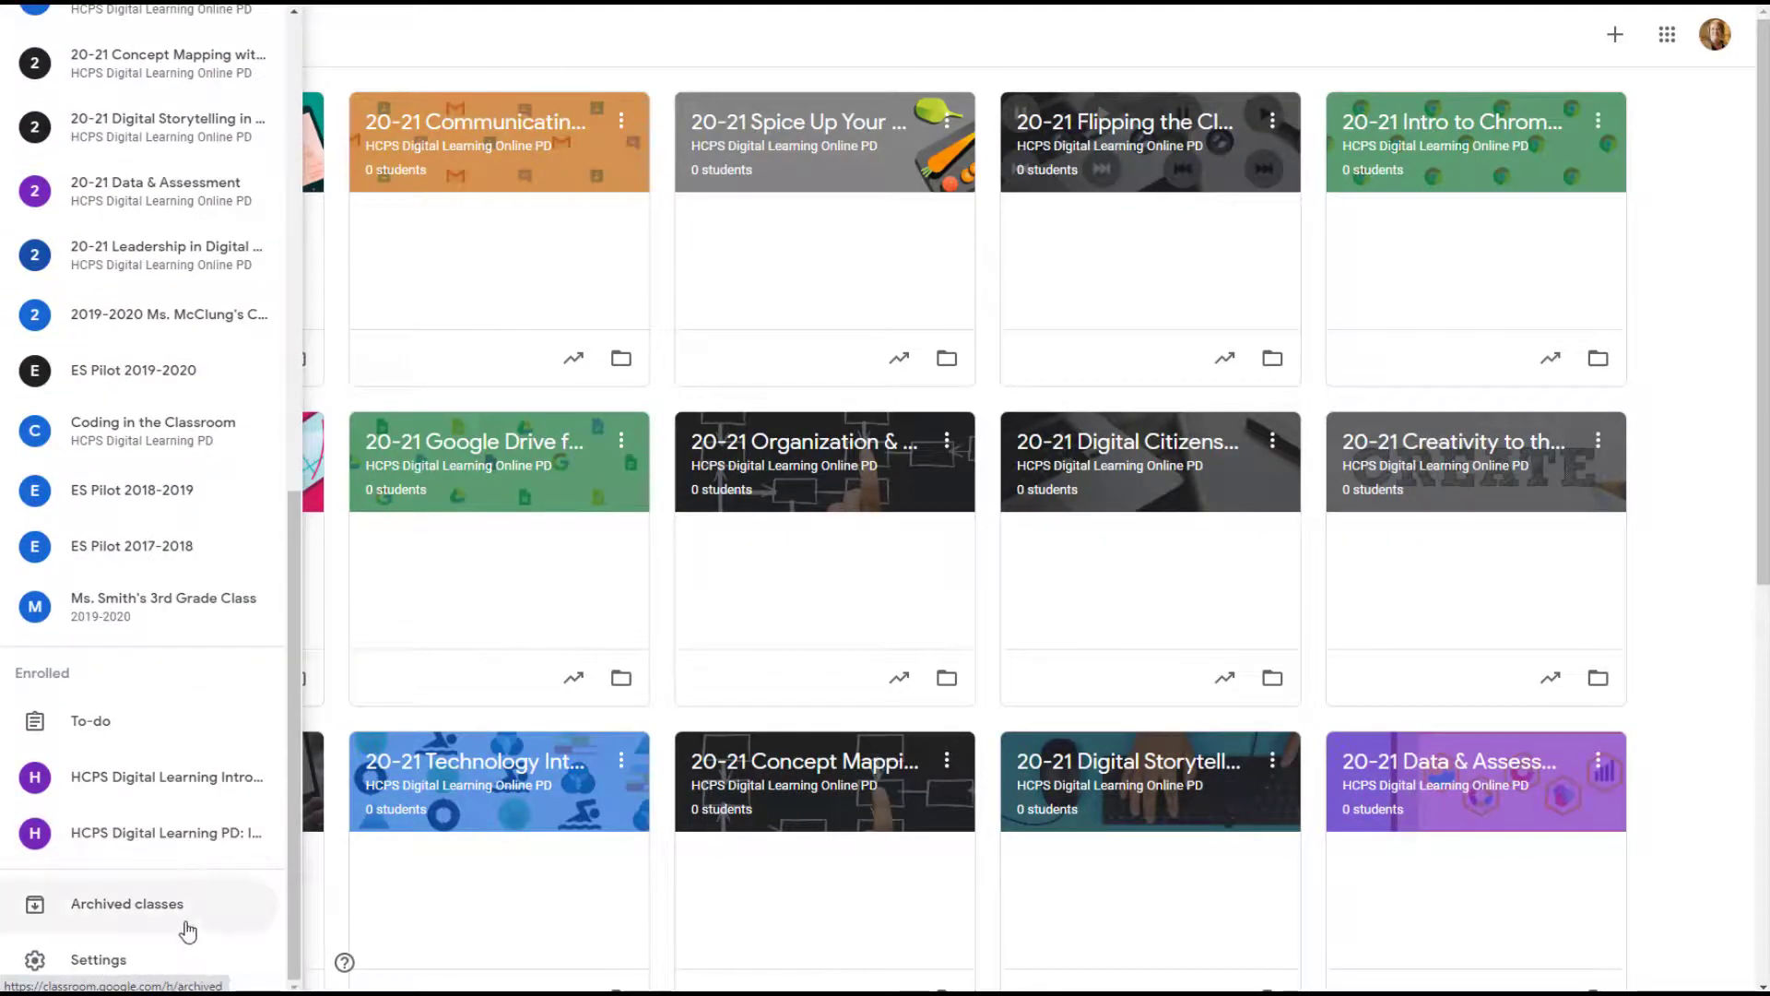
{"action": "left_click", "coordinate": [542, 49]}
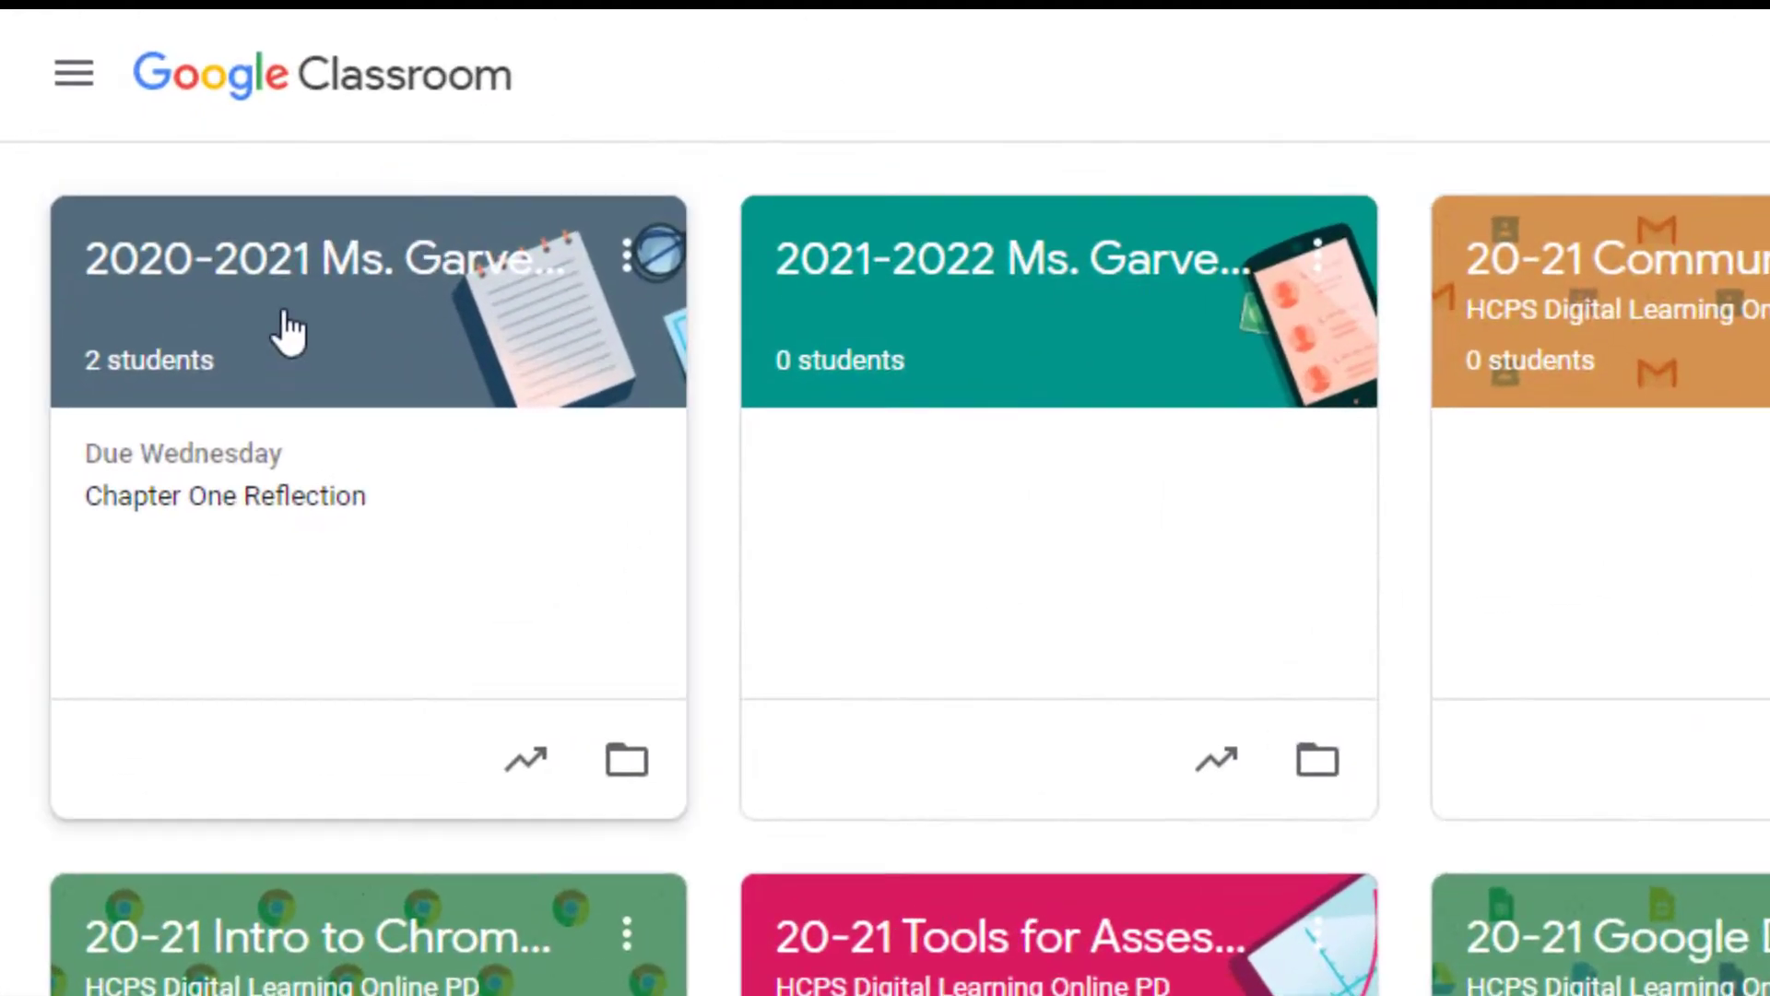
Open Jane Doe's options menu in the People list of 2020-2021 Ms. Garvey's Class.
{"action": "left_click", "coordinate": [294, 275]}
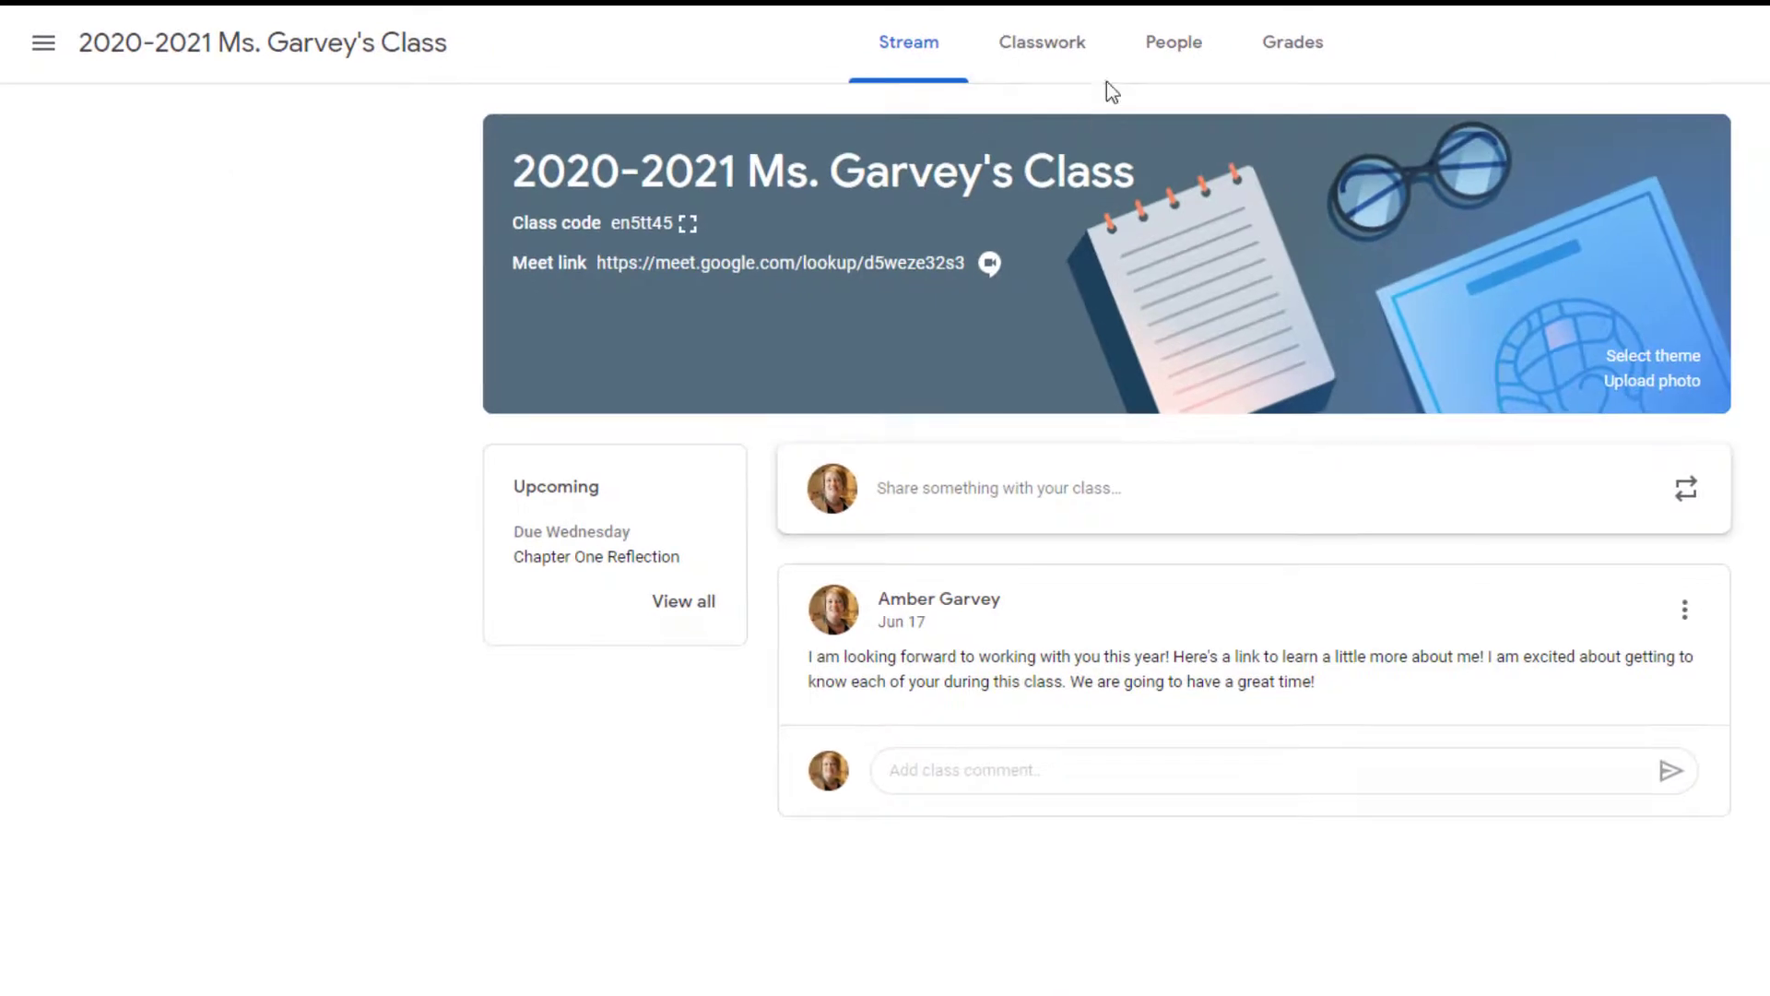
{"action": "left_click", "coordinate": [1158, 46]}
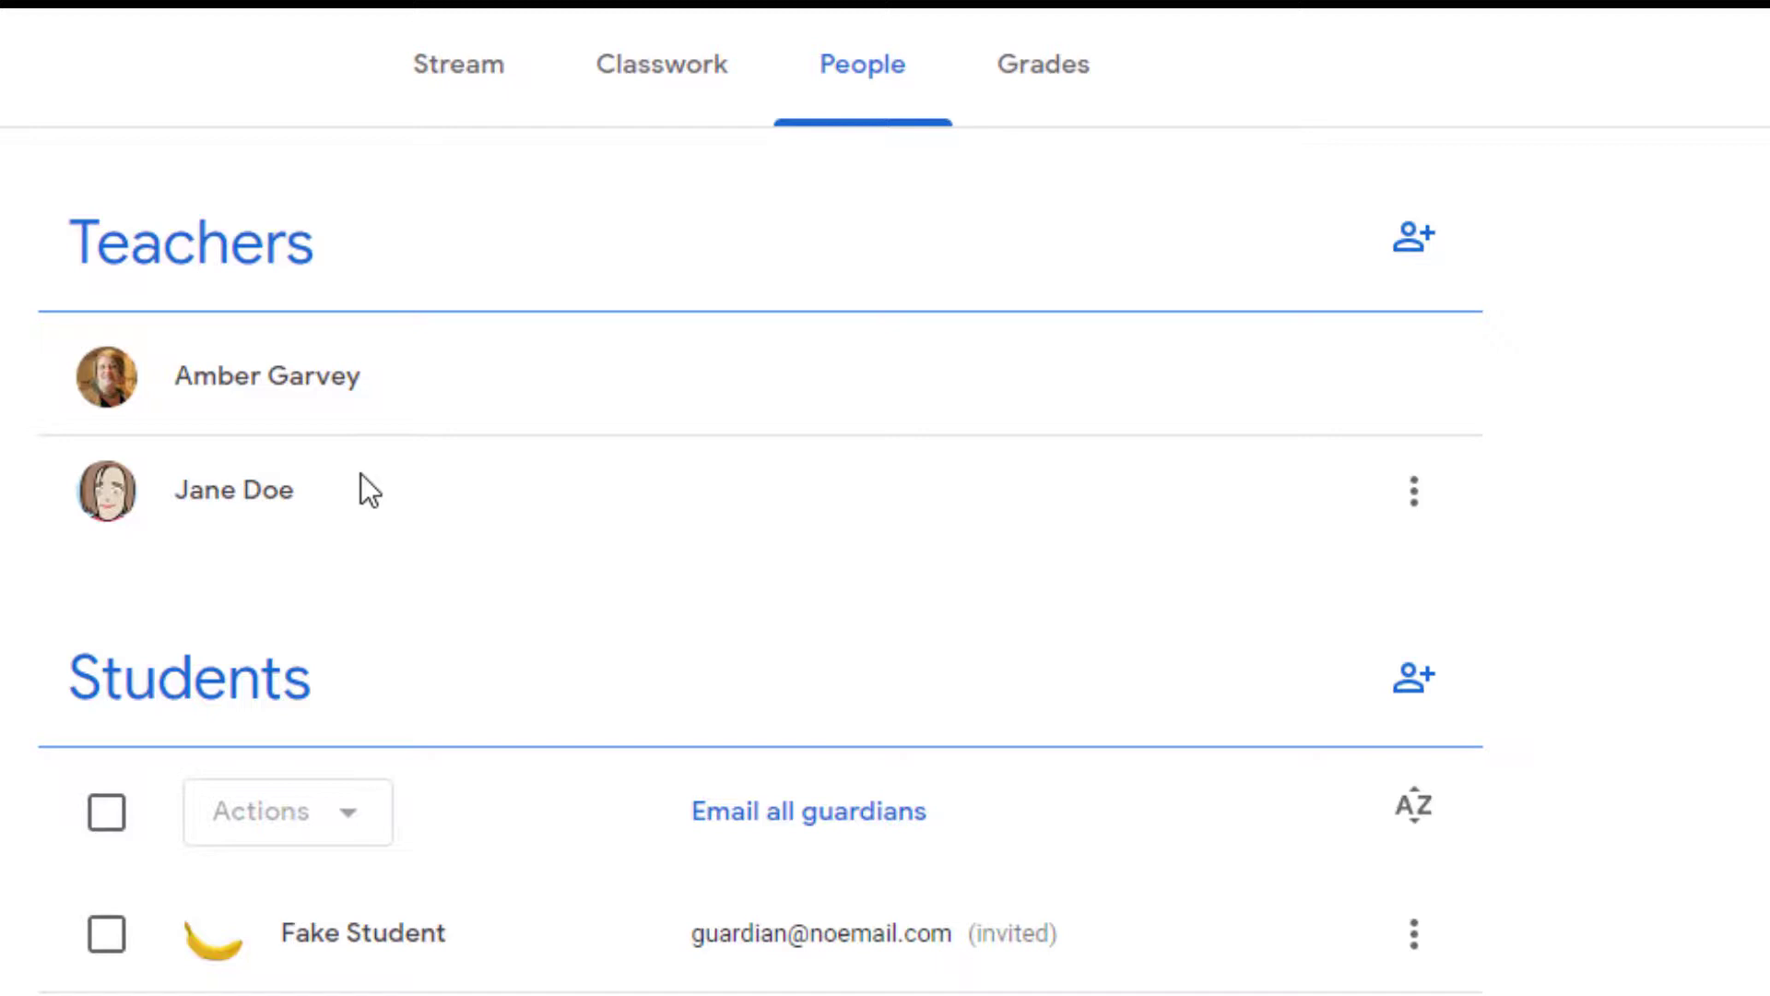
{"action": "left_click", "coordinate": [1413, 512]}
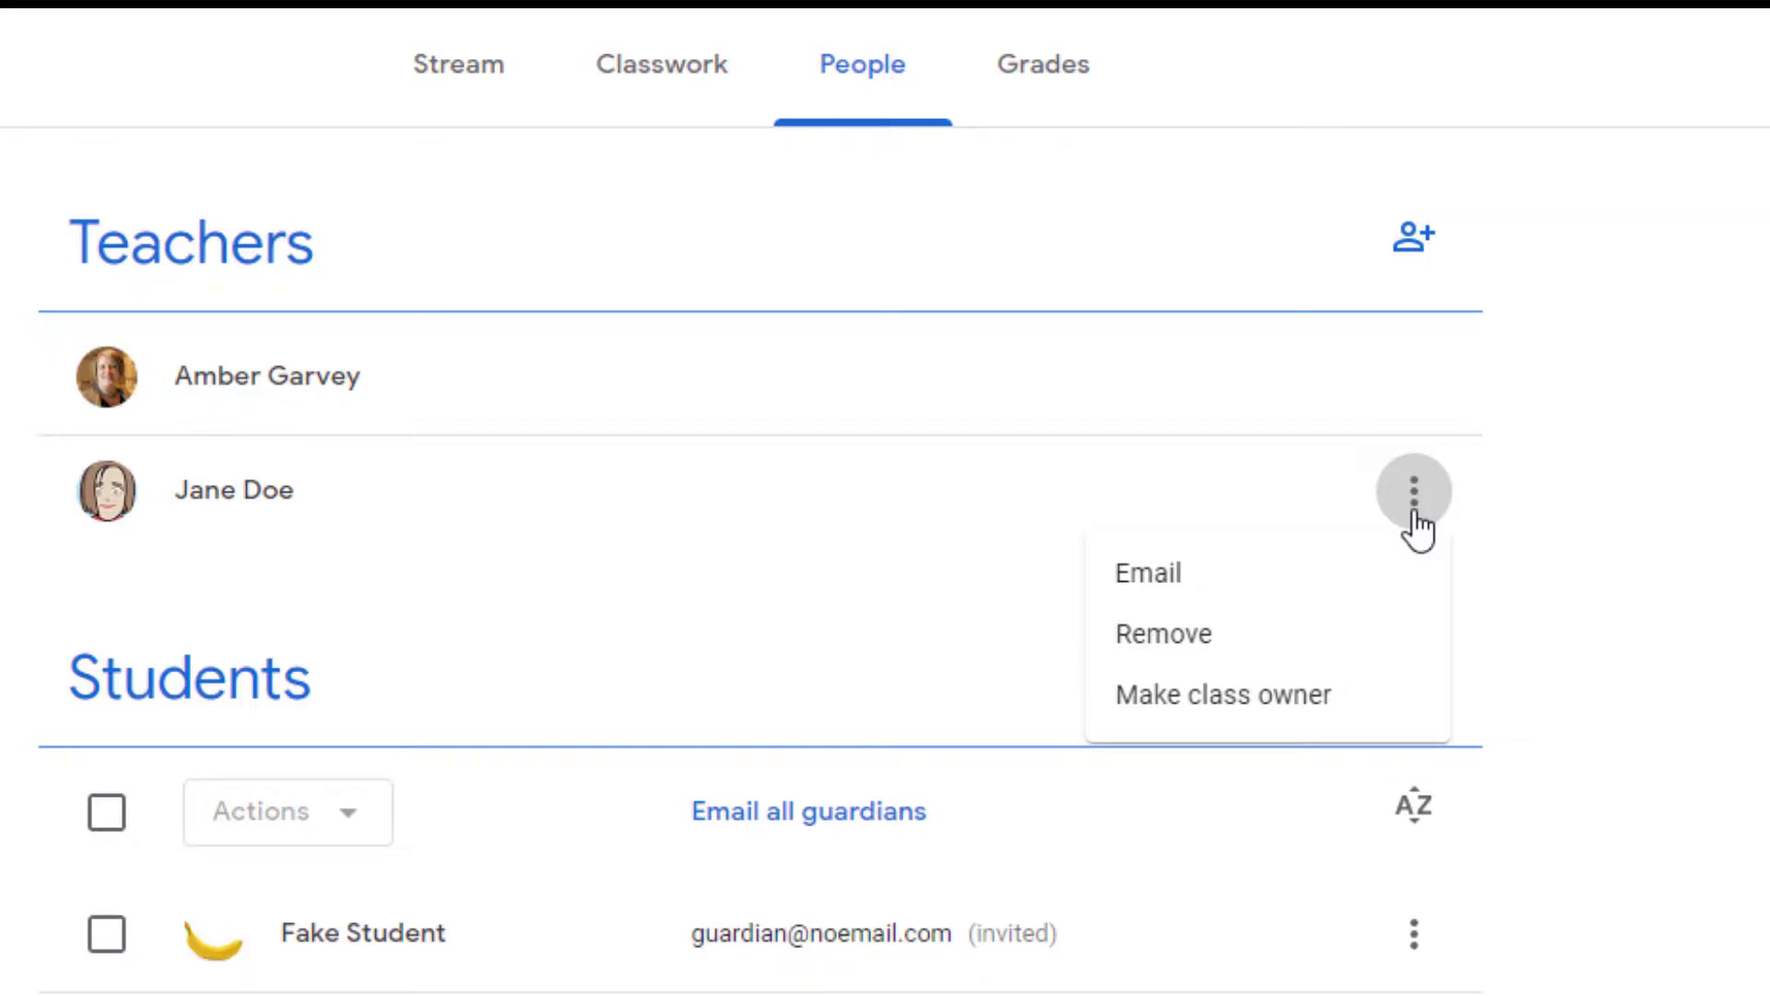
Choose Make class owner for Jane Doe and send the ownership transfer invitation.
{"action": "left_click", "coordinate": [1399, 702]}
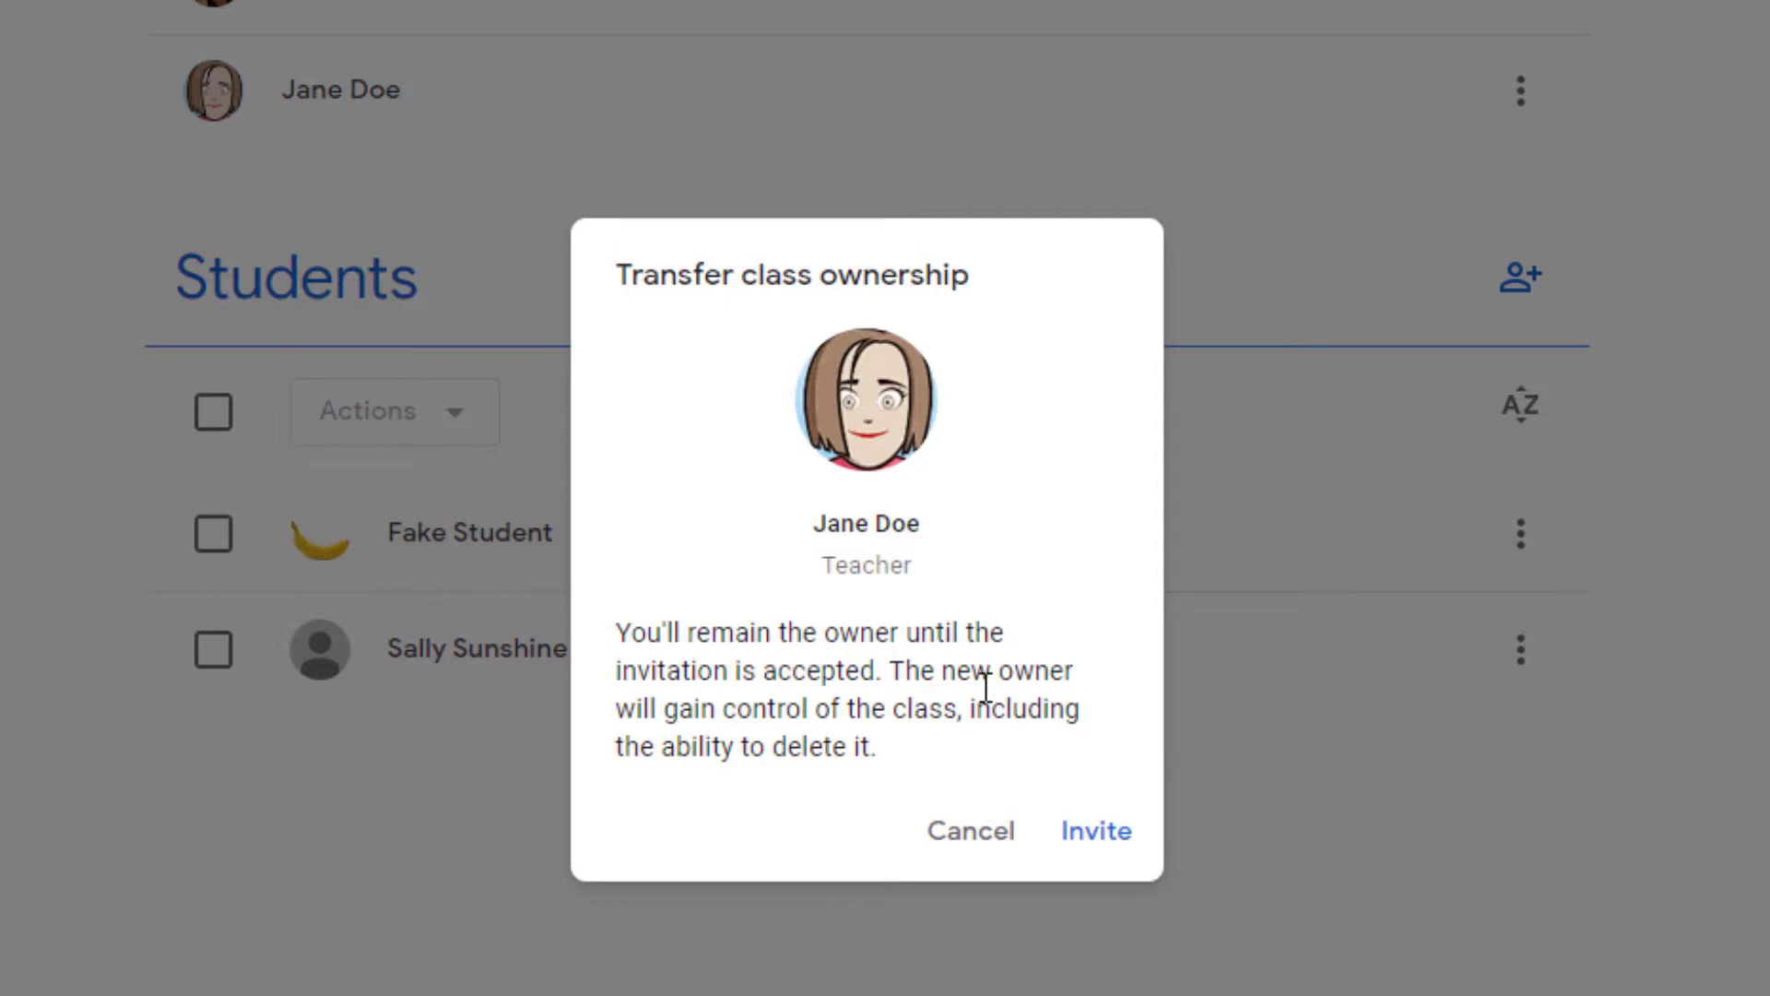
{"action": "left_click", "coordinate": [1118, 839]}
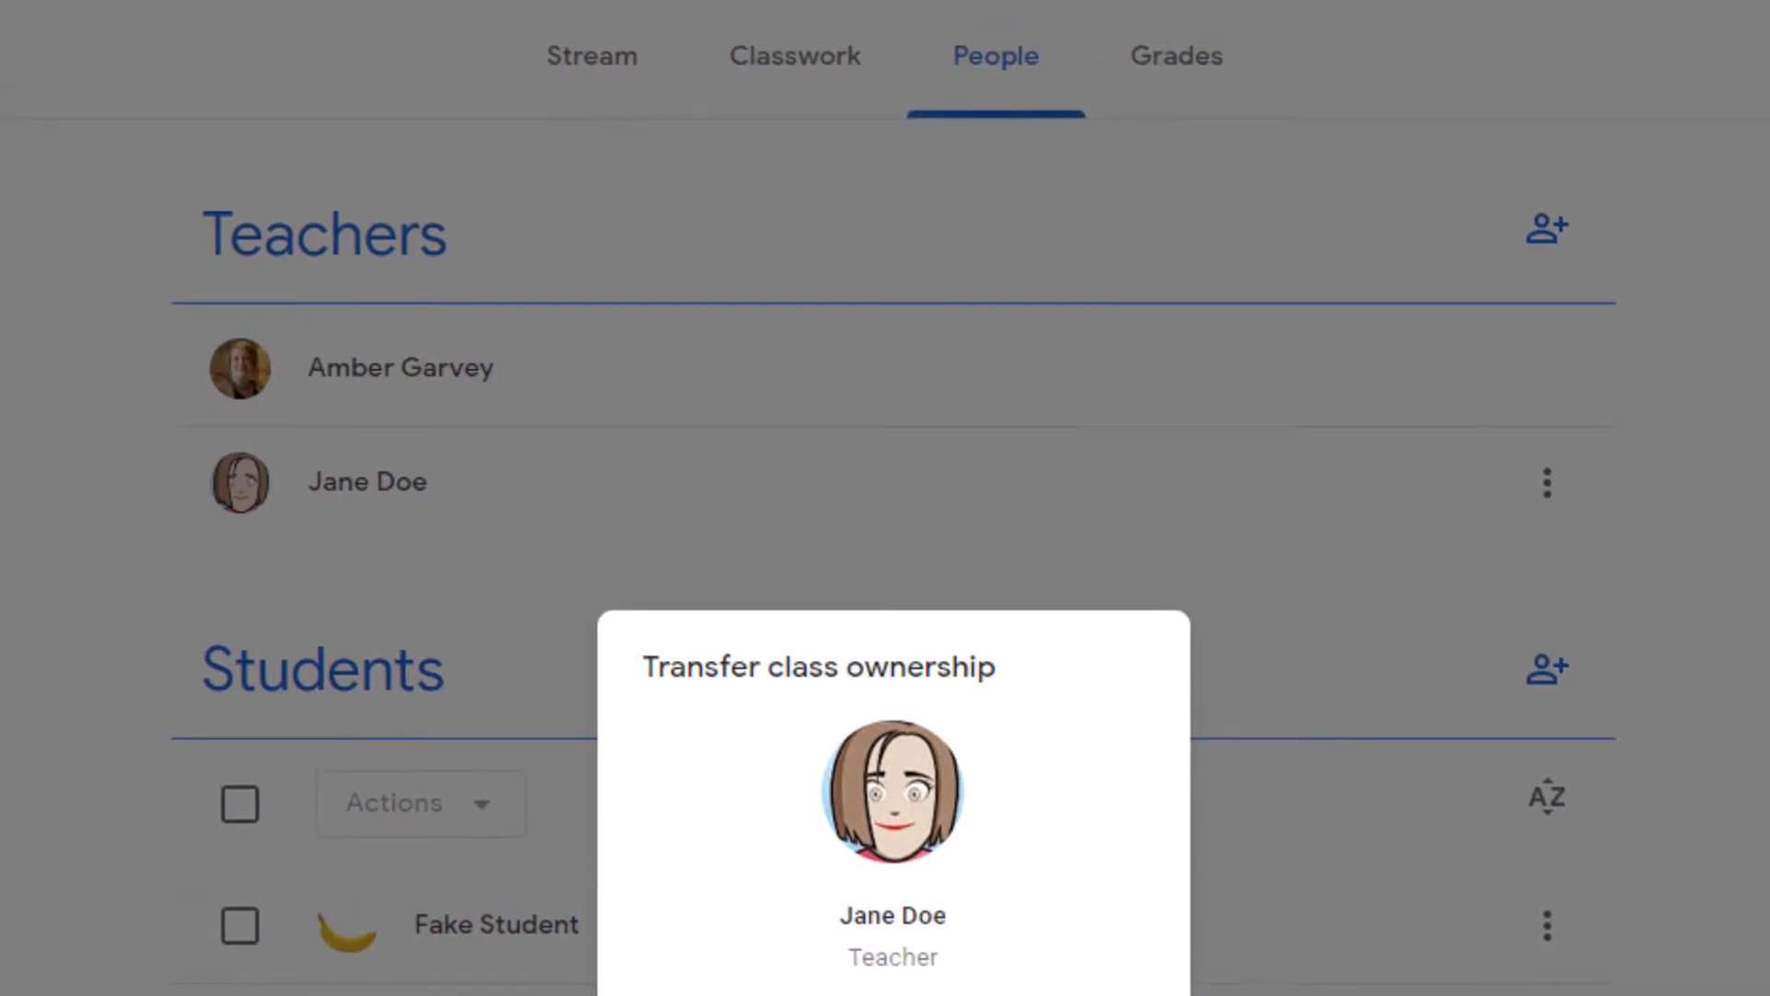